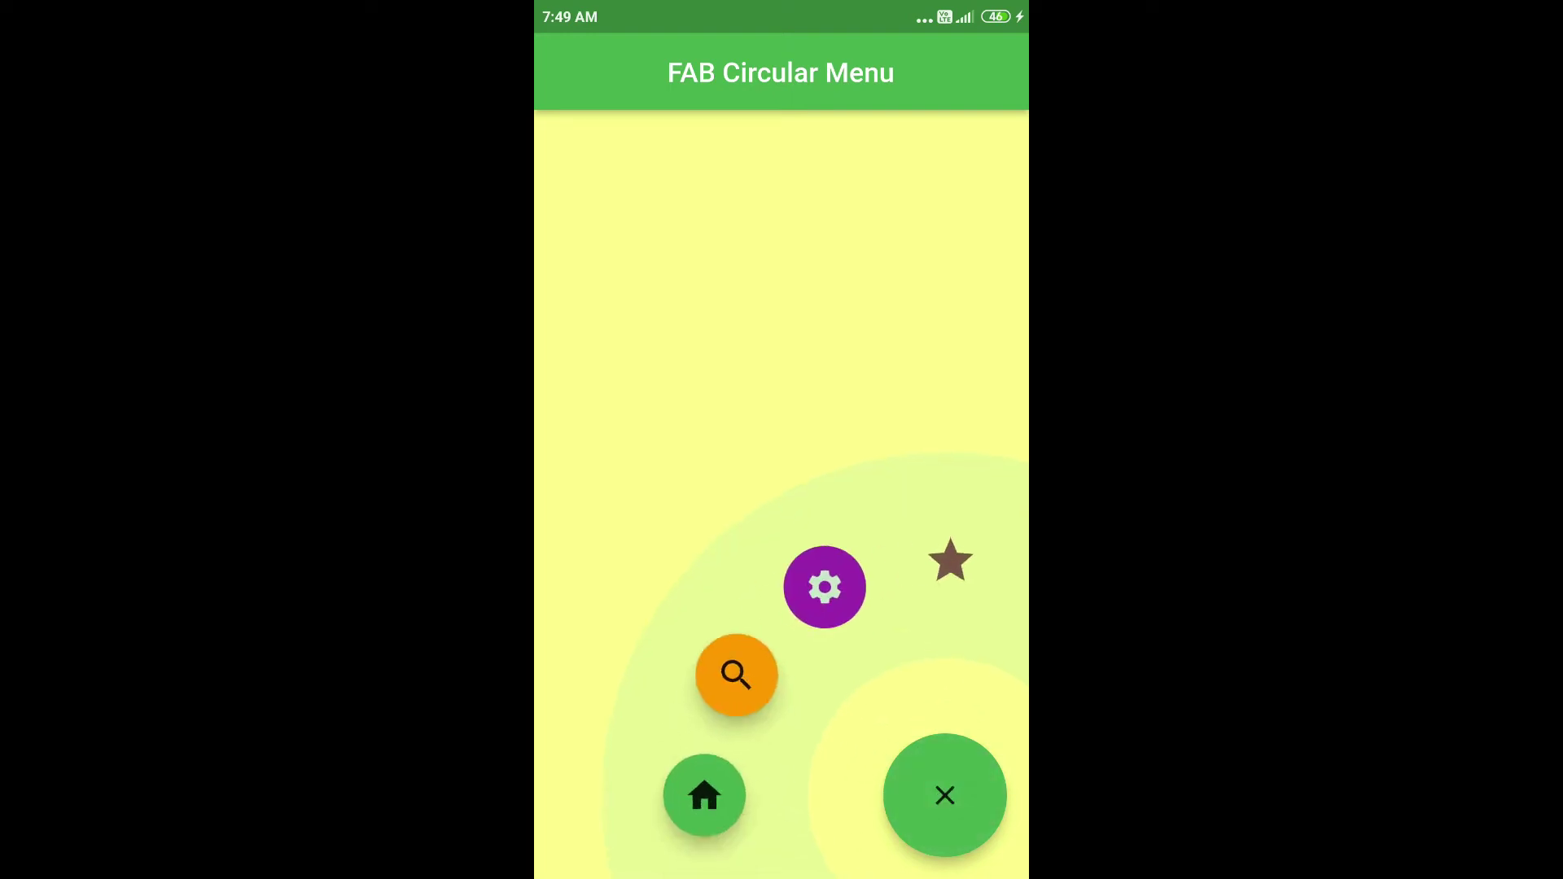
In the finished demo app, try the search option, then close the circular menu with the X button
{"action": "left_click", "coordinate": [735, 675]}
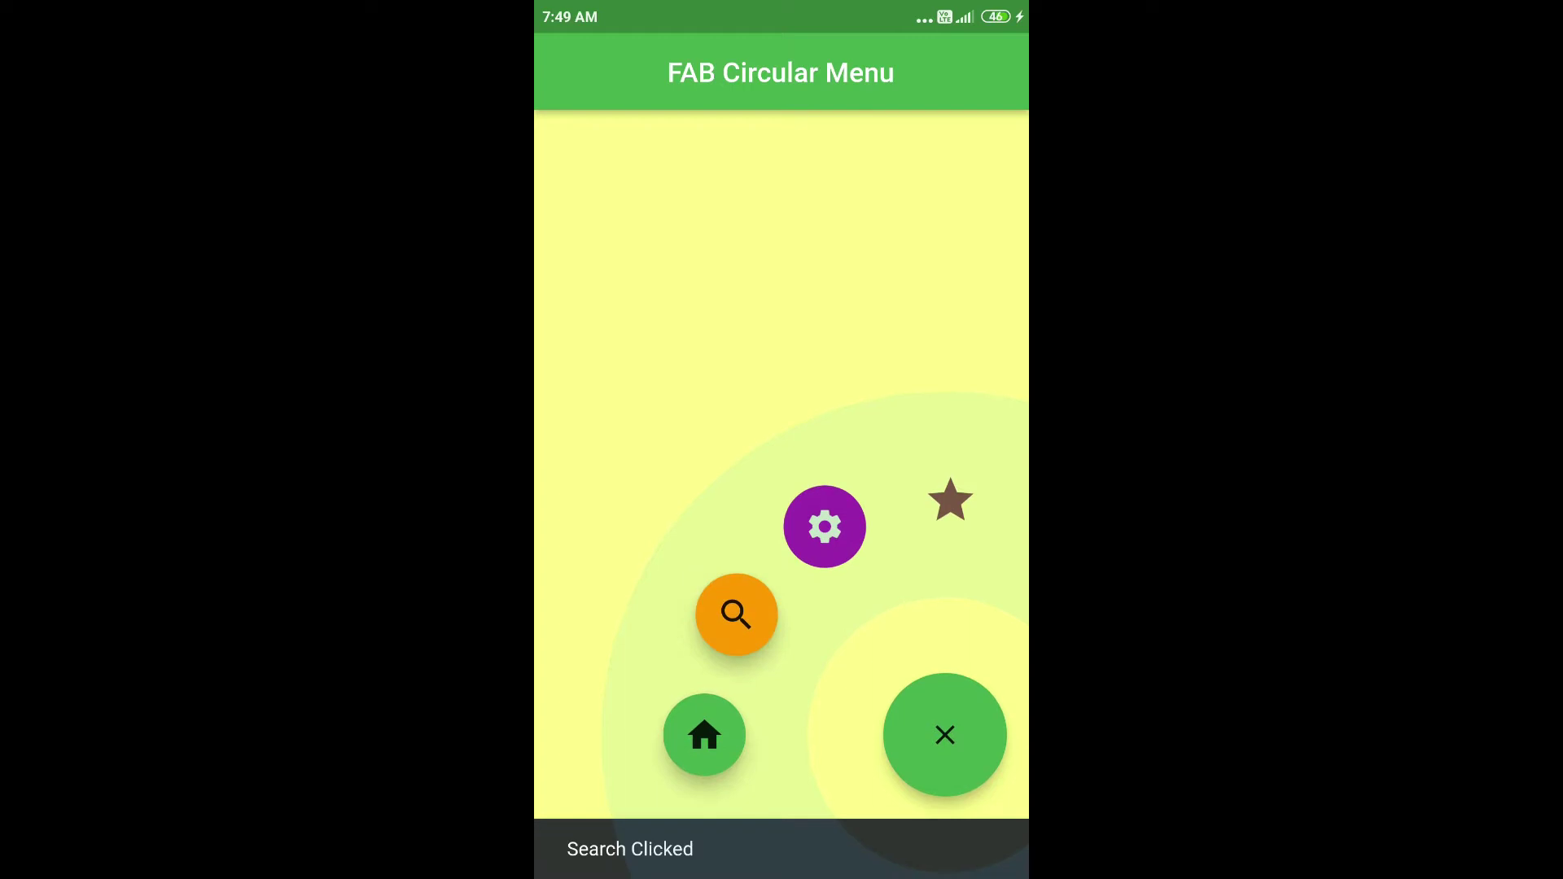
{"action": "left_click", "coordinate": [945, 794]}
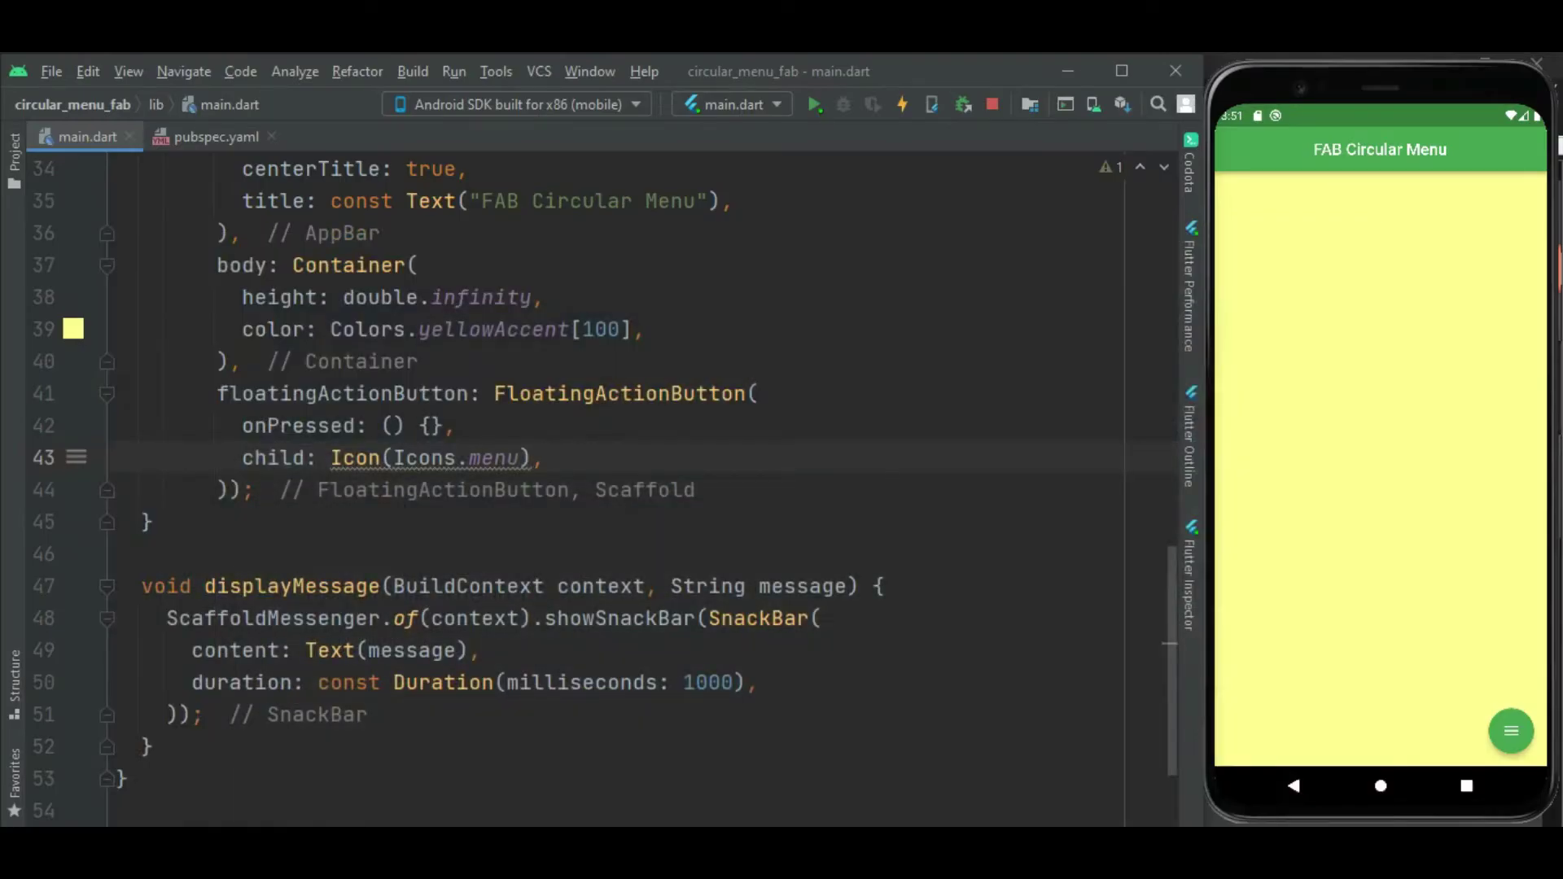
Add 'fab_circular_menu: ^1.0.2' under cupertino_icons in pubspec.yaml and run Pub get
{"action": "key", "text": "alt+Right"}
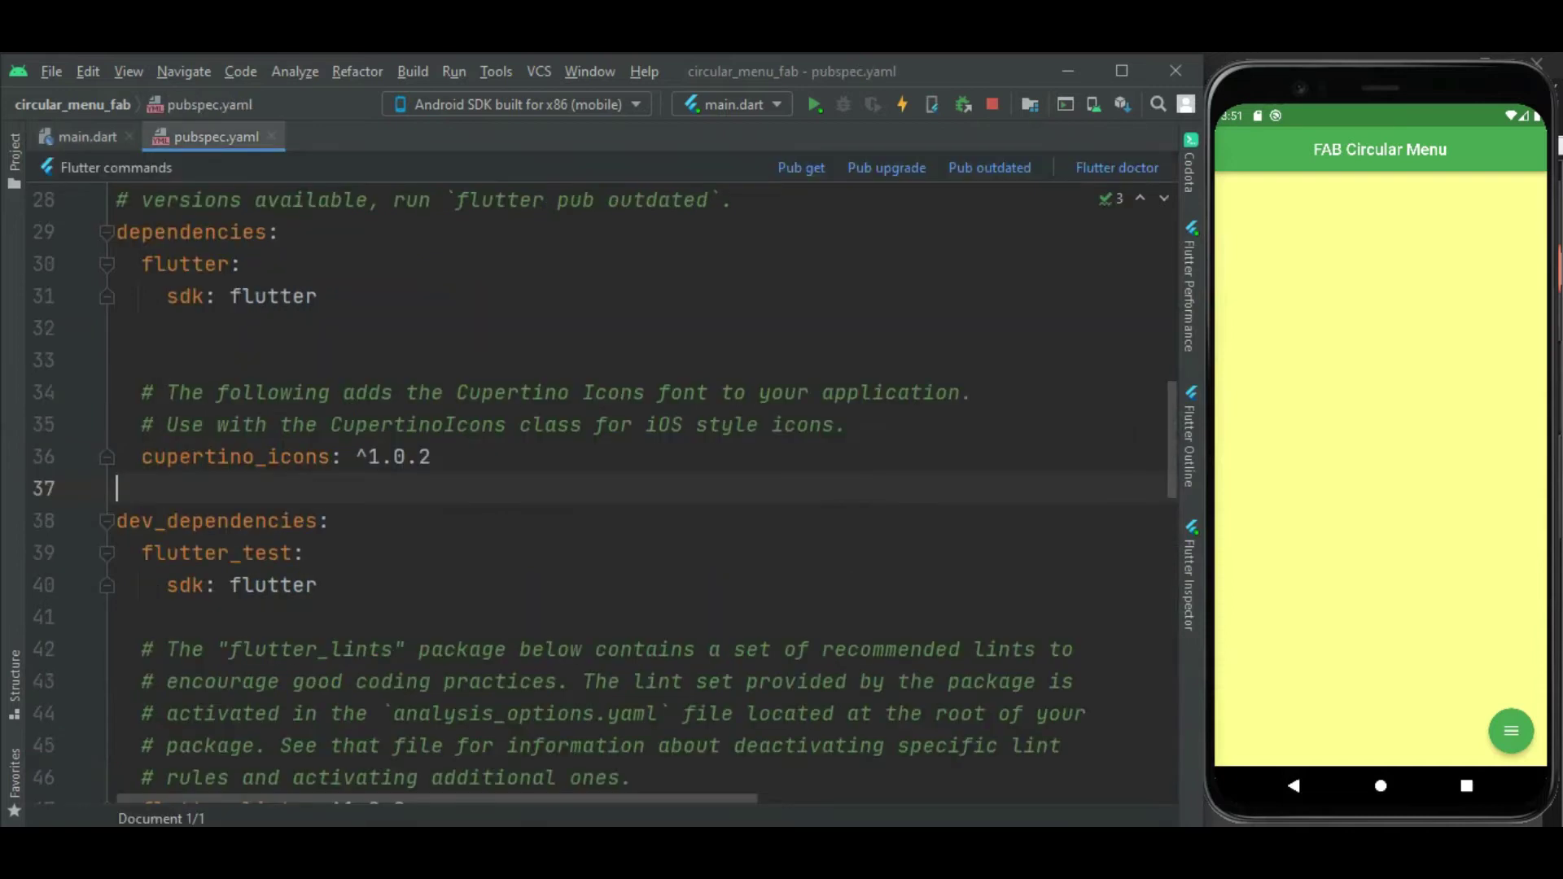
{"action": "key", "text": "Left"}
{"action": "key", "text": "Return"}
{"action": "type", "text": "fab_circular_menu: ^1.0.2"}
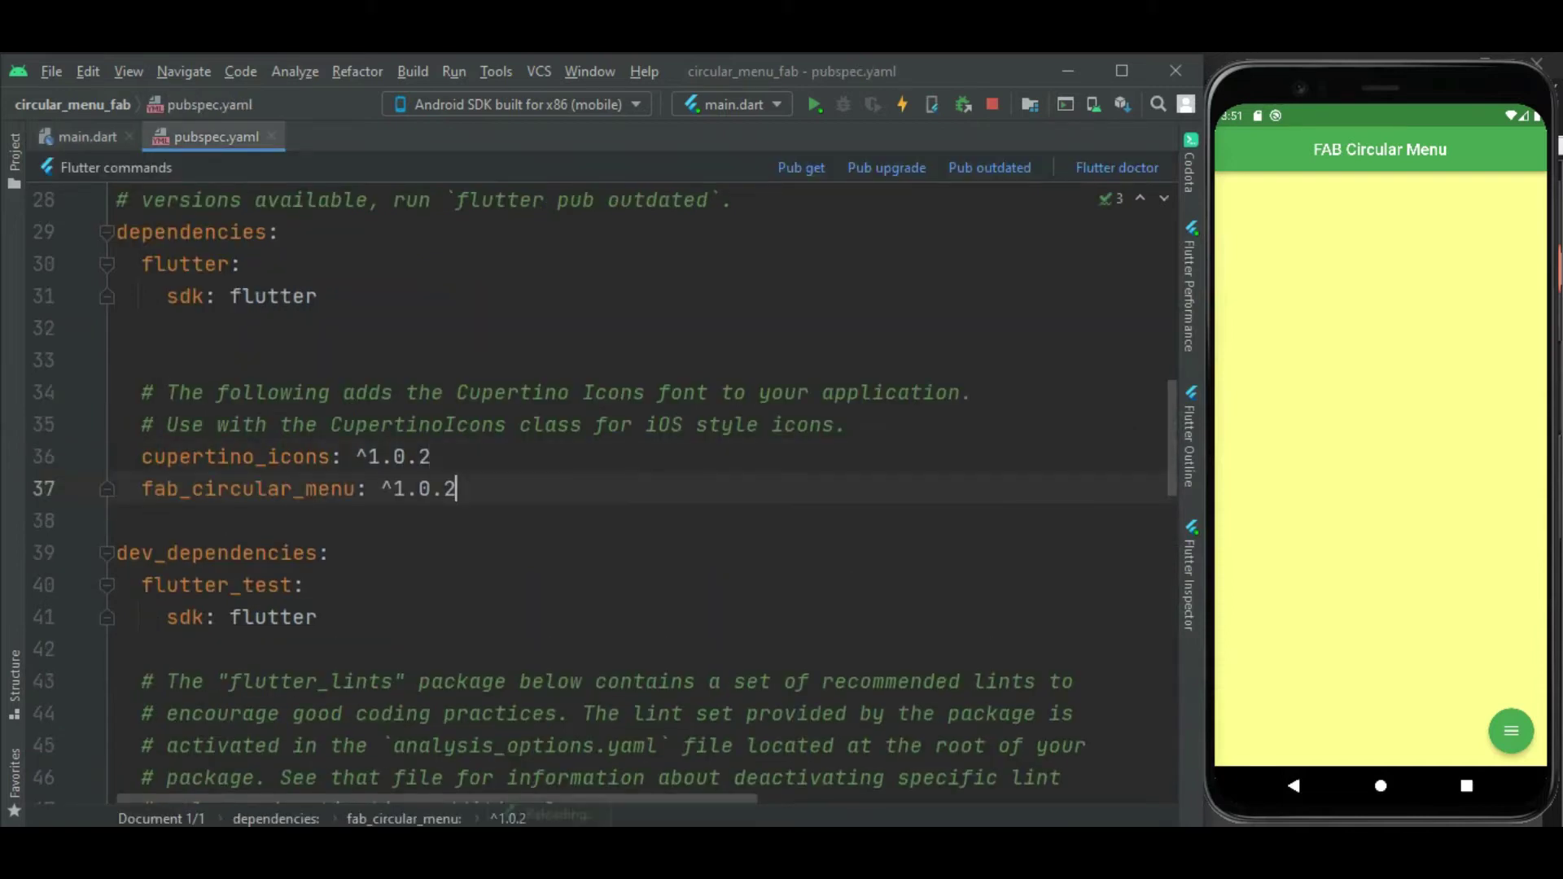
{"action": "left_click", "coordinate": [801, 167]}
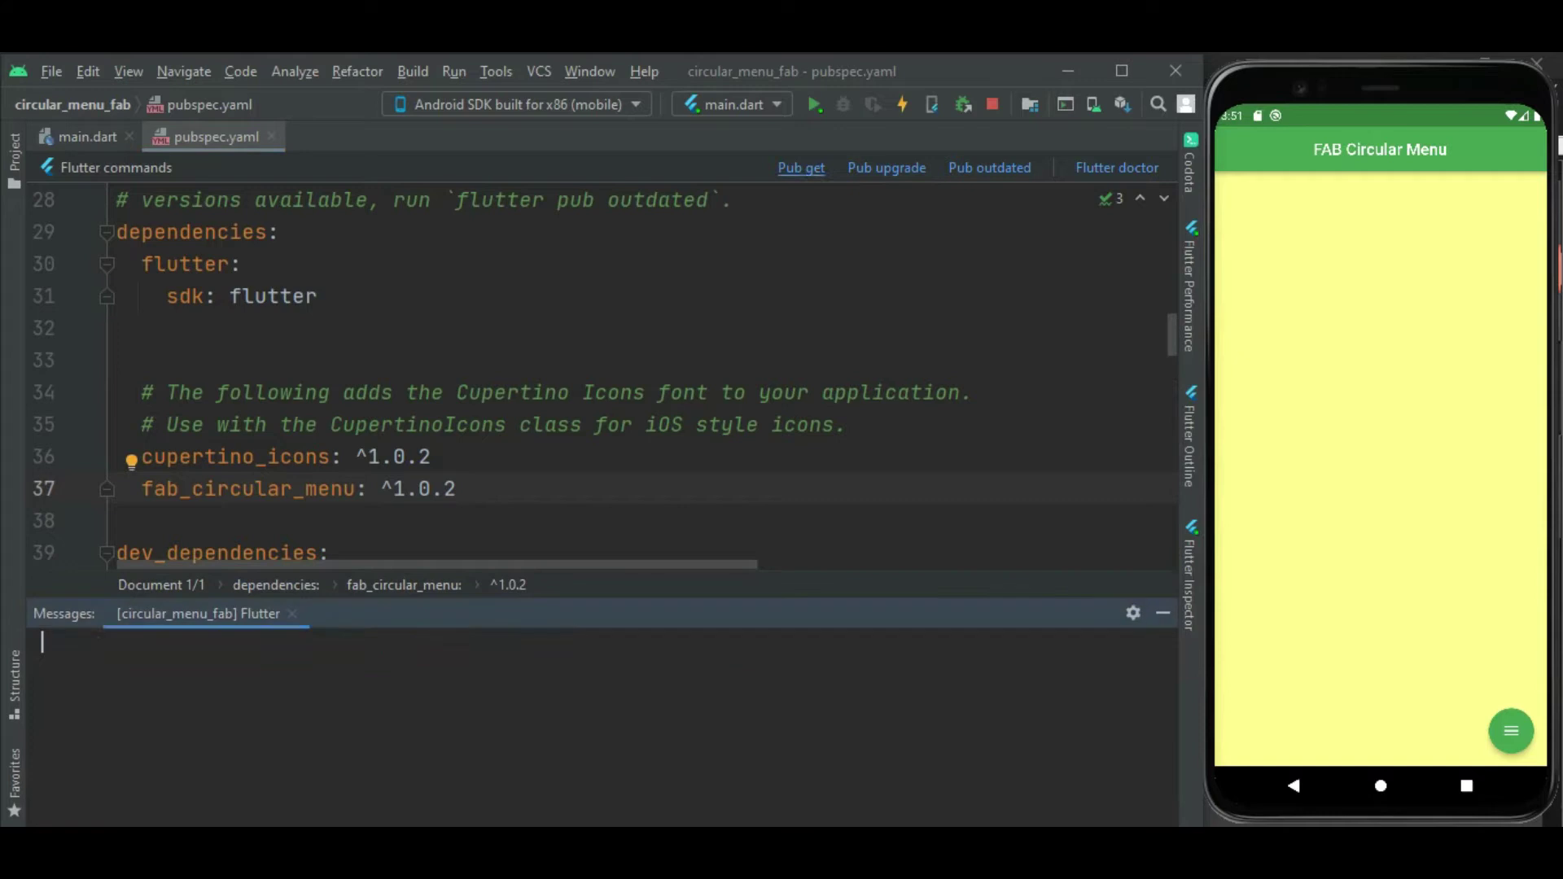
{"action": "key", "text": "shift+Escape"}
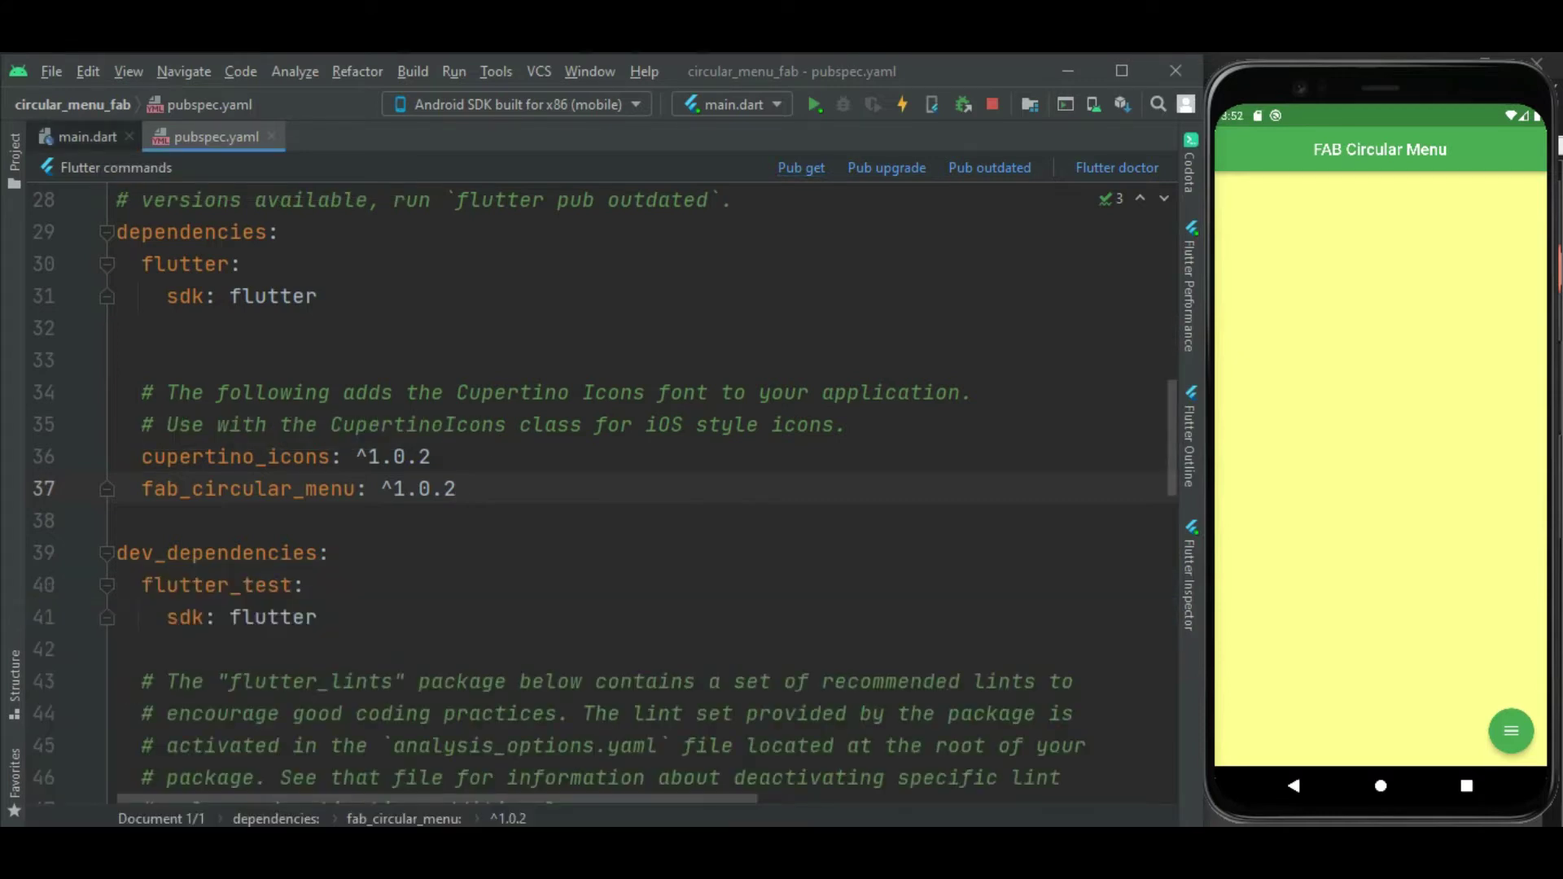
In main.dart, replace the FloatingActionButton block with the pasted FabCircularMenu code
{"action": "left_click", "coordinate": [80, 135]}
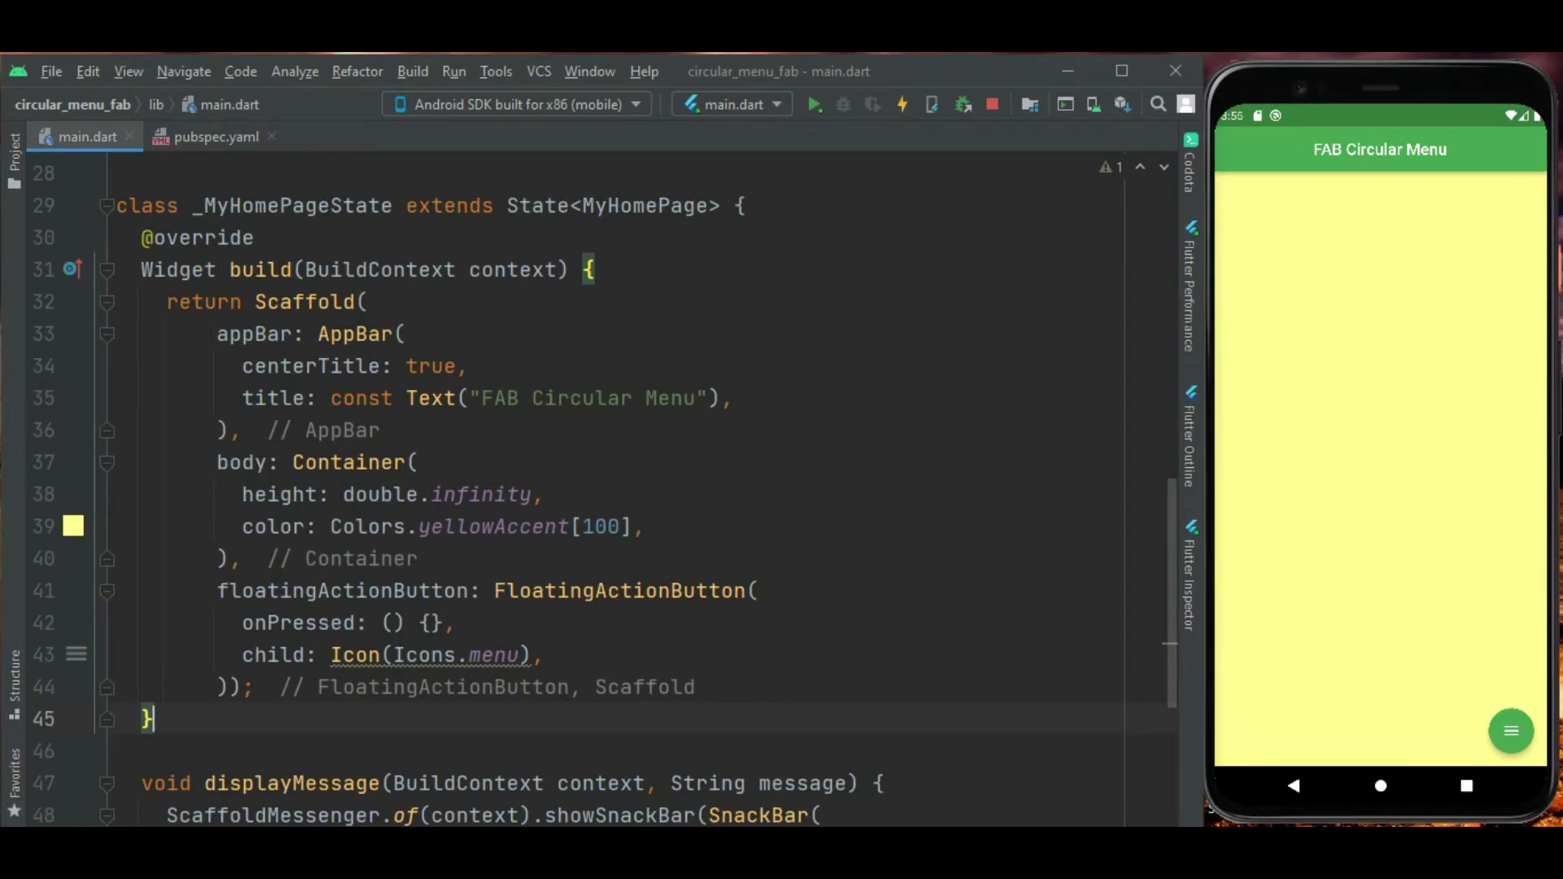
{"action": "left_click", "coordinate": [494, 591]}
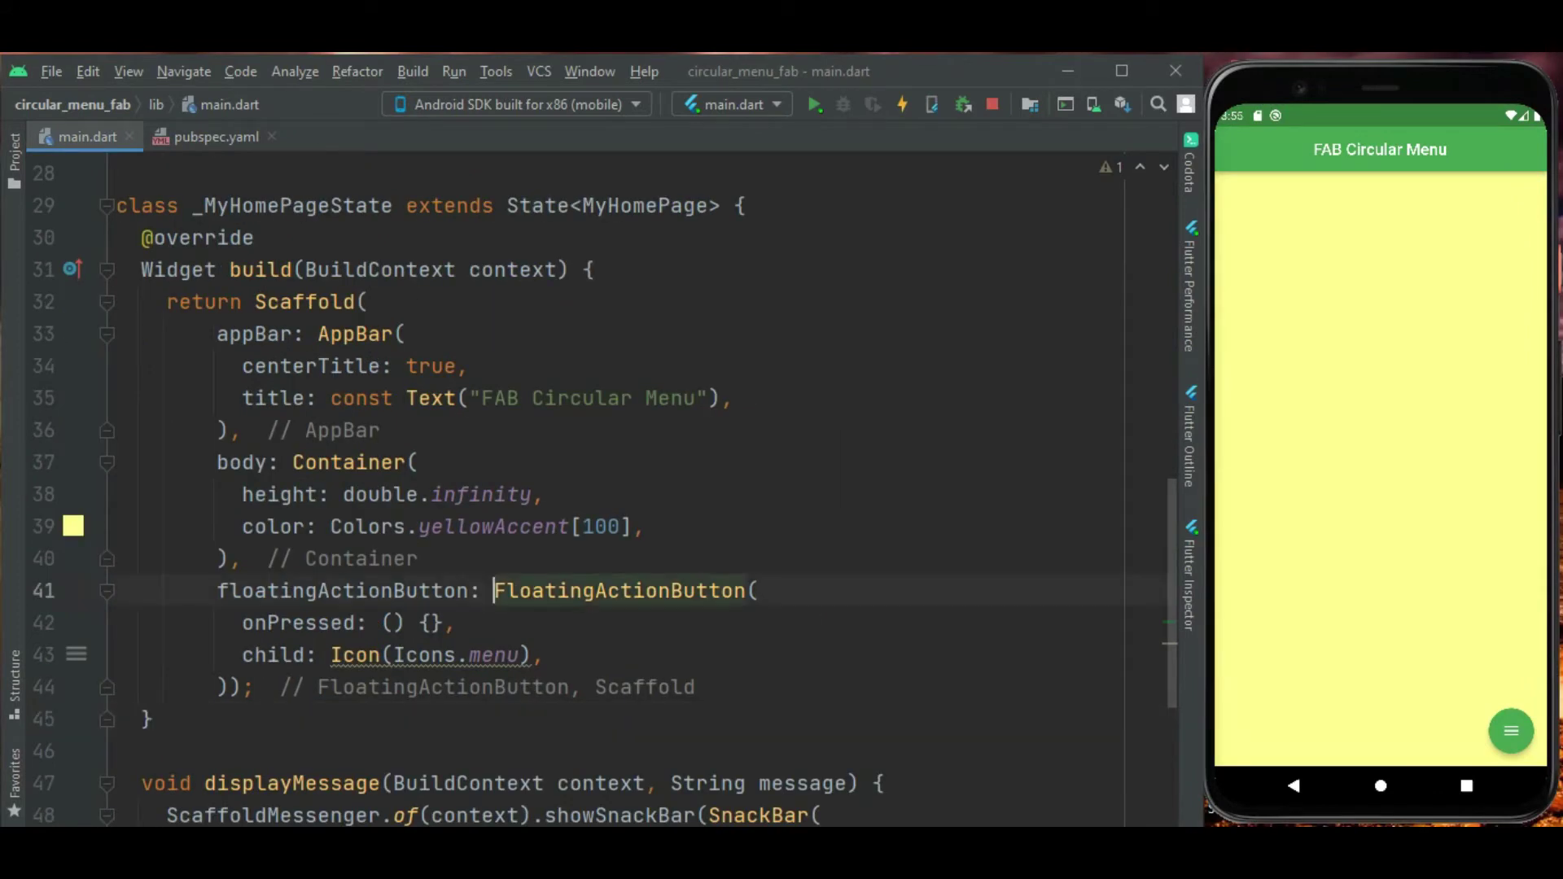
{"action": "left_click_drag", "start_coordinate": [493, 590], "coordinate": [232, 688]}
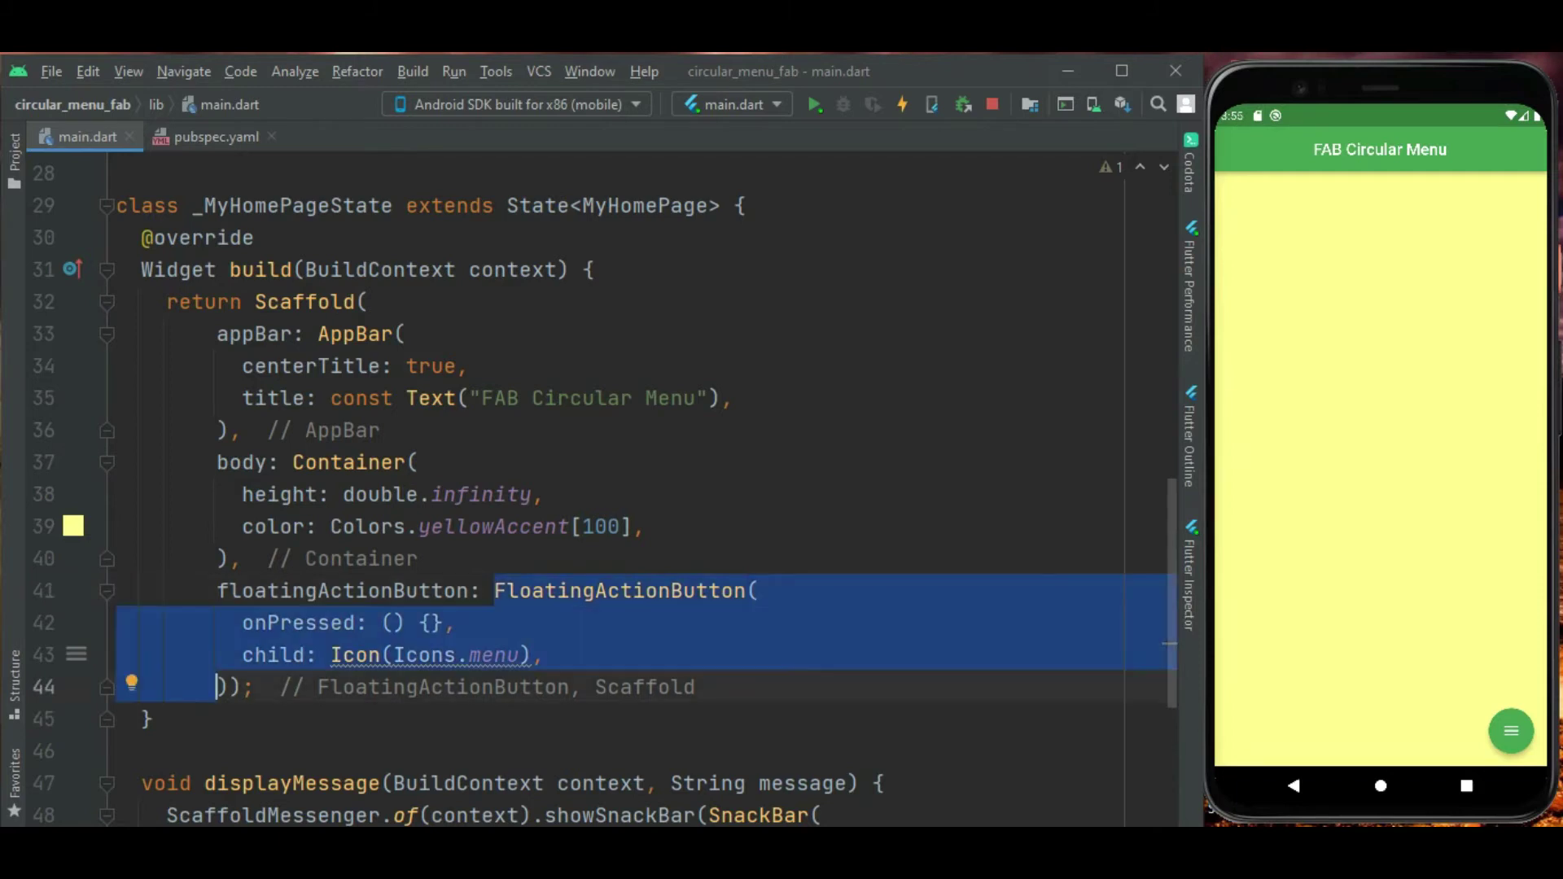
{"action": "key", "text": "ctrl+v"}
{"action": "scroll", "coordinate": [612, 489], "scroll_direction": "up", "scroll_amount": 3}
{"action": "scroll", "coordinate": [611, 488], "scroll_direction": "up", "scroll_amount": 3}
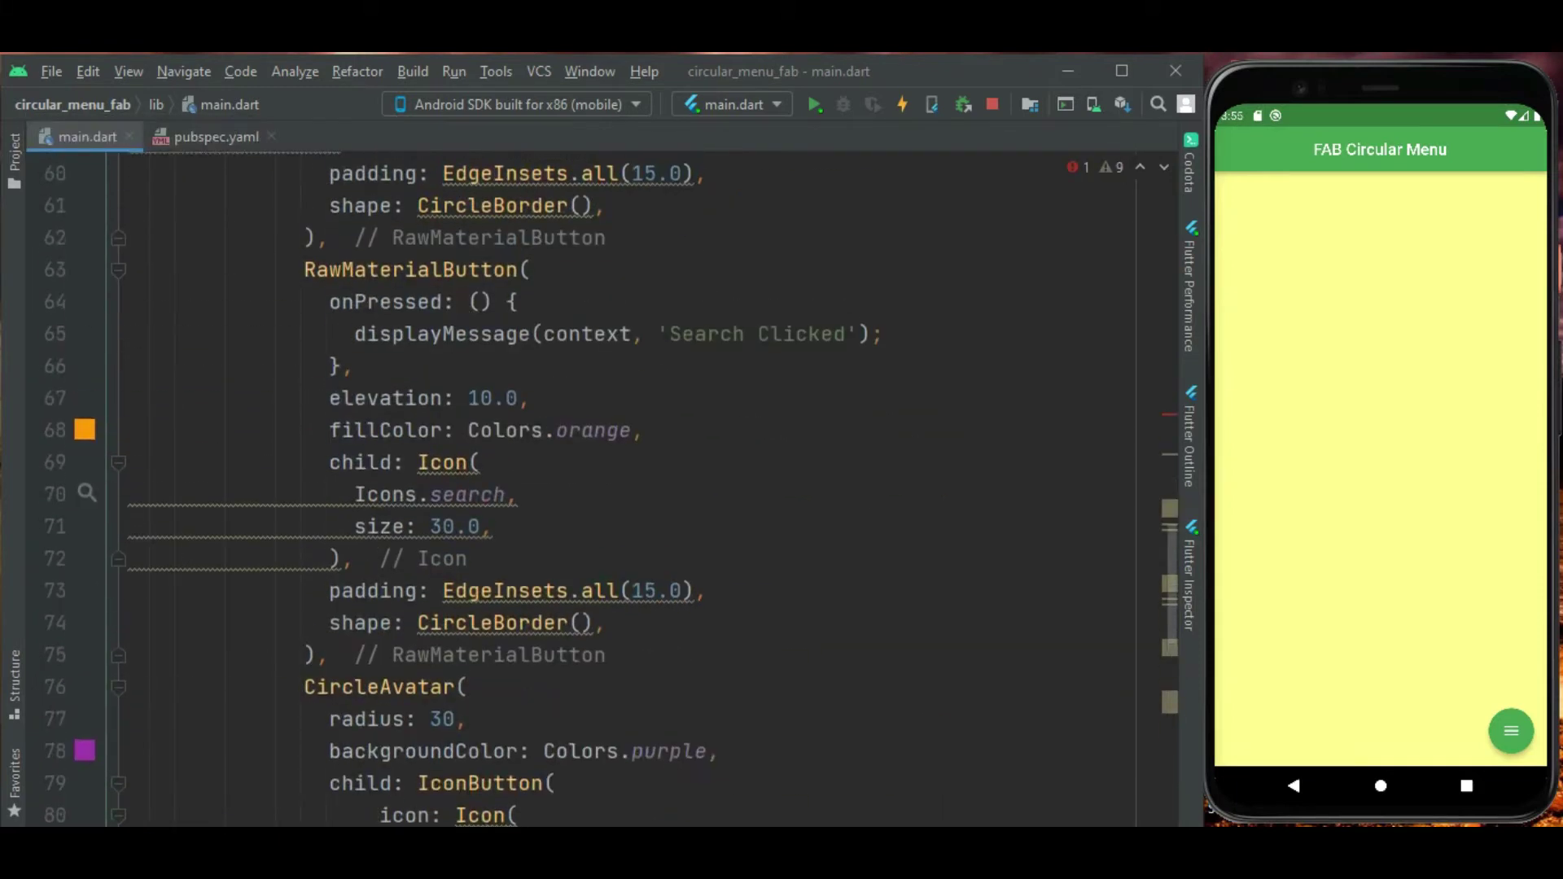
{"action": "scroll", "coordinate": [611, 488], "scroll_direction": "up", "scroll_amount": 3}
{"action": "scroll", "coordinate": [611, 489], "scroll_direction": "up", "scroll_amount": 2}
{"action": "scroll", "coordinate": [612, 489], "scroll_direction": "up", "scroll_amount": 3}
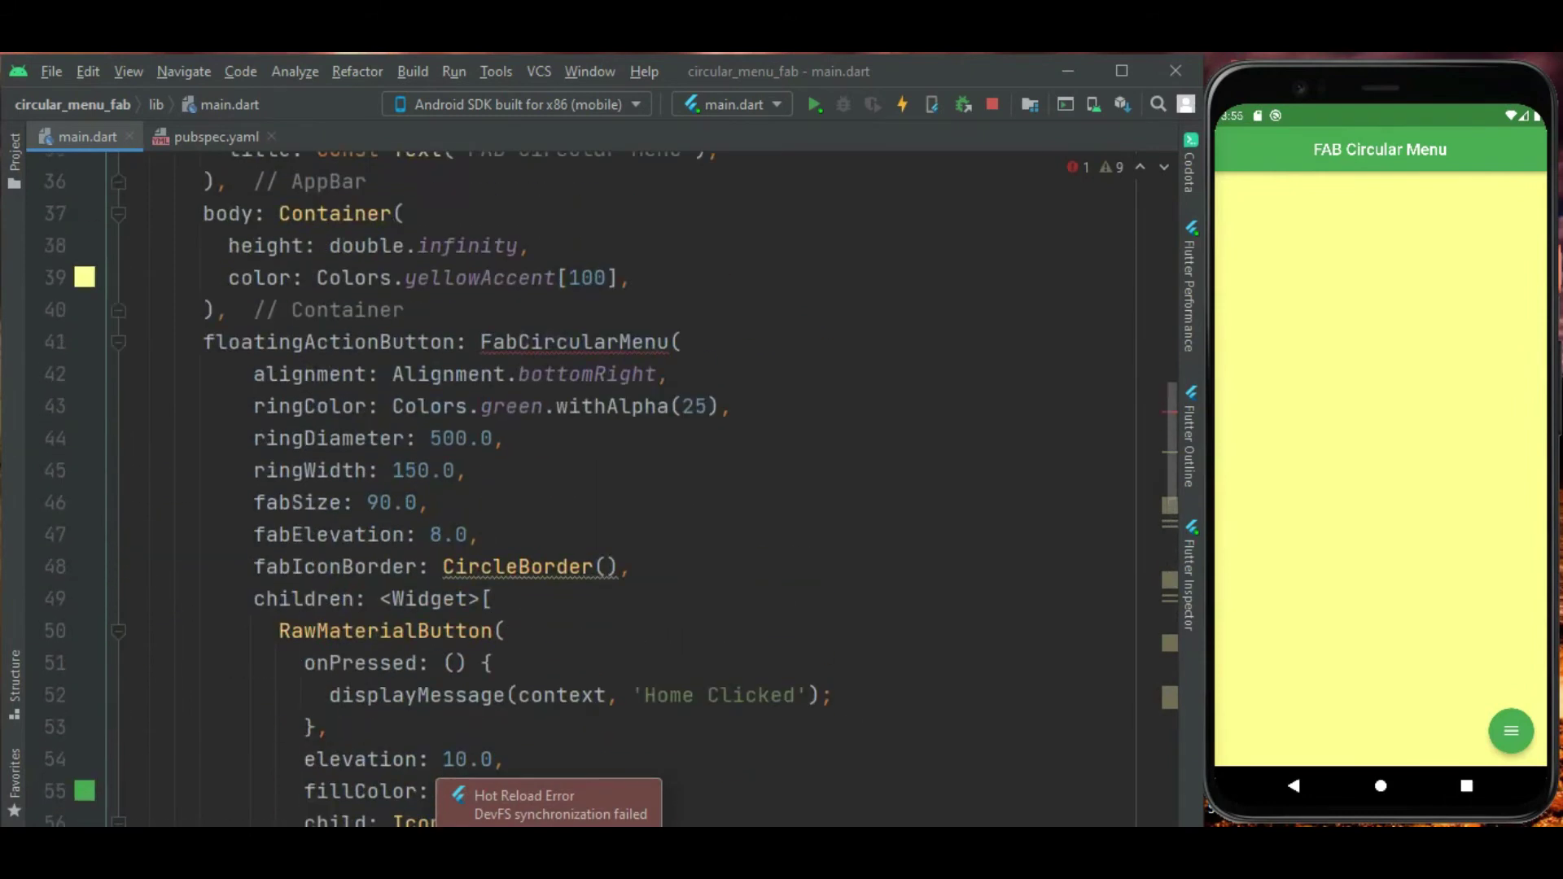
{"action": "scroll", "coordinate": [611, 489], "scroll_direction": "up", "scroll_amount": 2}
Import fab_circular_menu through the FabCircularMenu completion, save, and open the menu in the emulator
{"action": "left_click", "coordinate": [670, 526]}
{"action": "key", "text": "ctrl+space"}
{"action": "key", "text": "Down"}
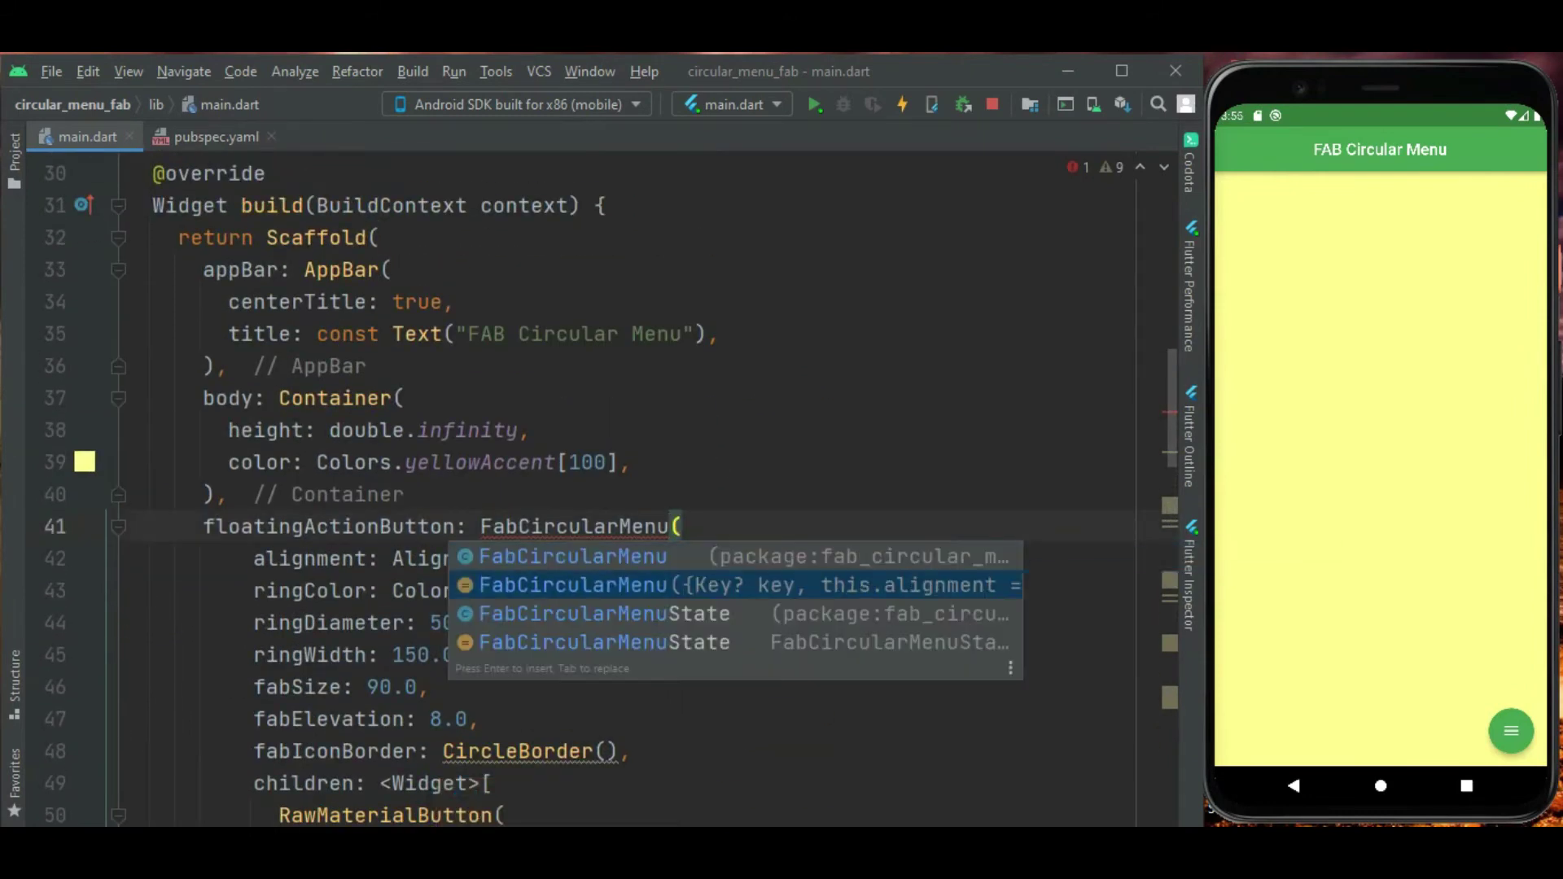
{"action": "key", "text": "Return"}
{"action": "key", "text": "ctrl+s"}
{"action": "left_click", "coordinate": [1498, 718]}
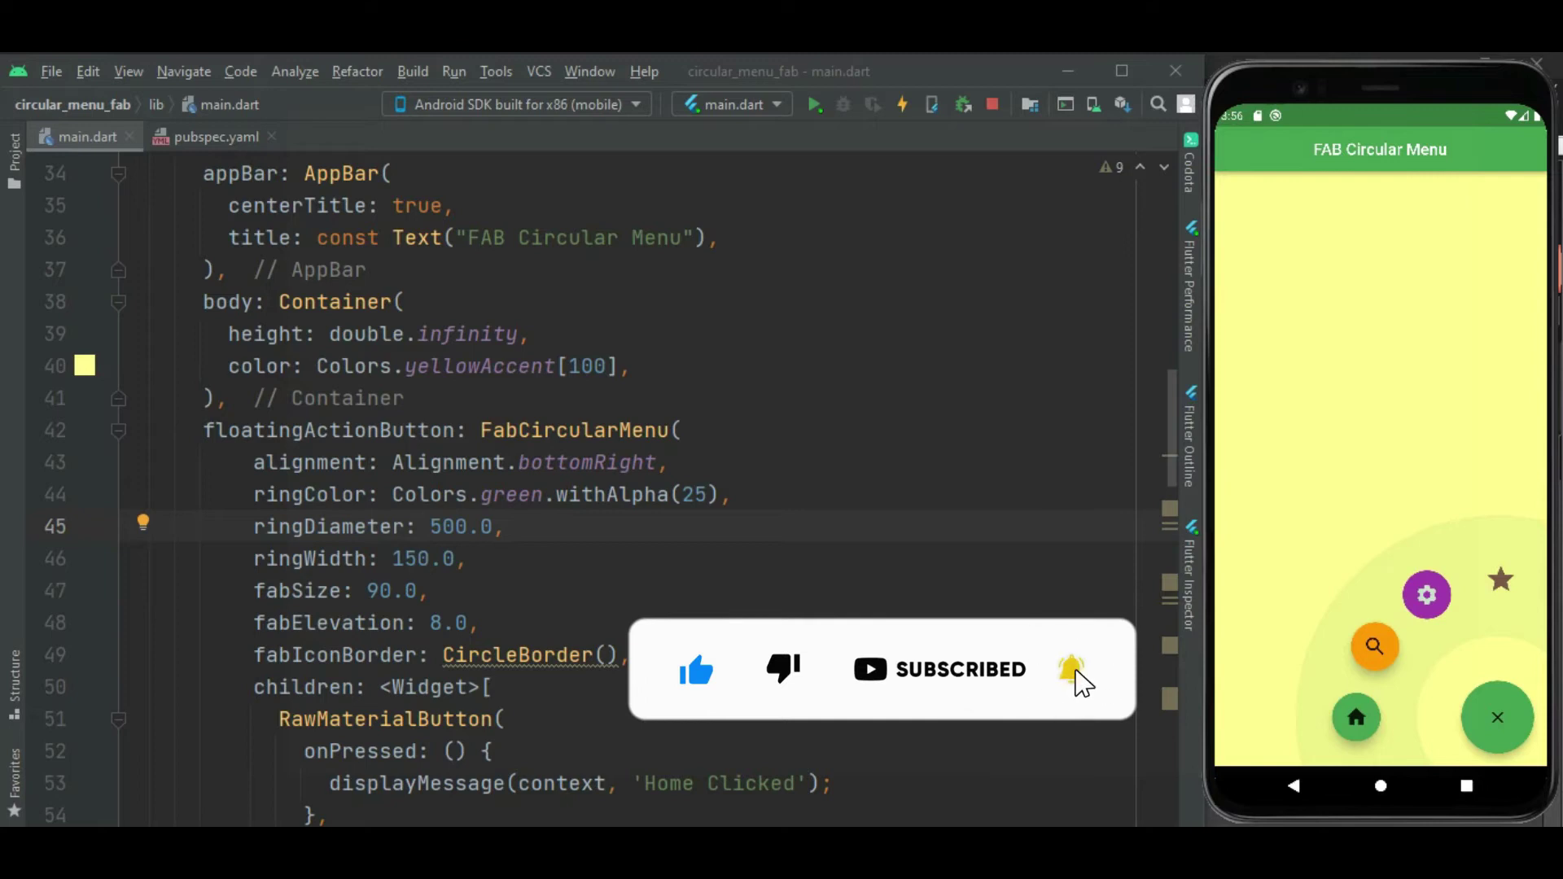
{"action": "left_click", "coordinate": [1356, 718]}
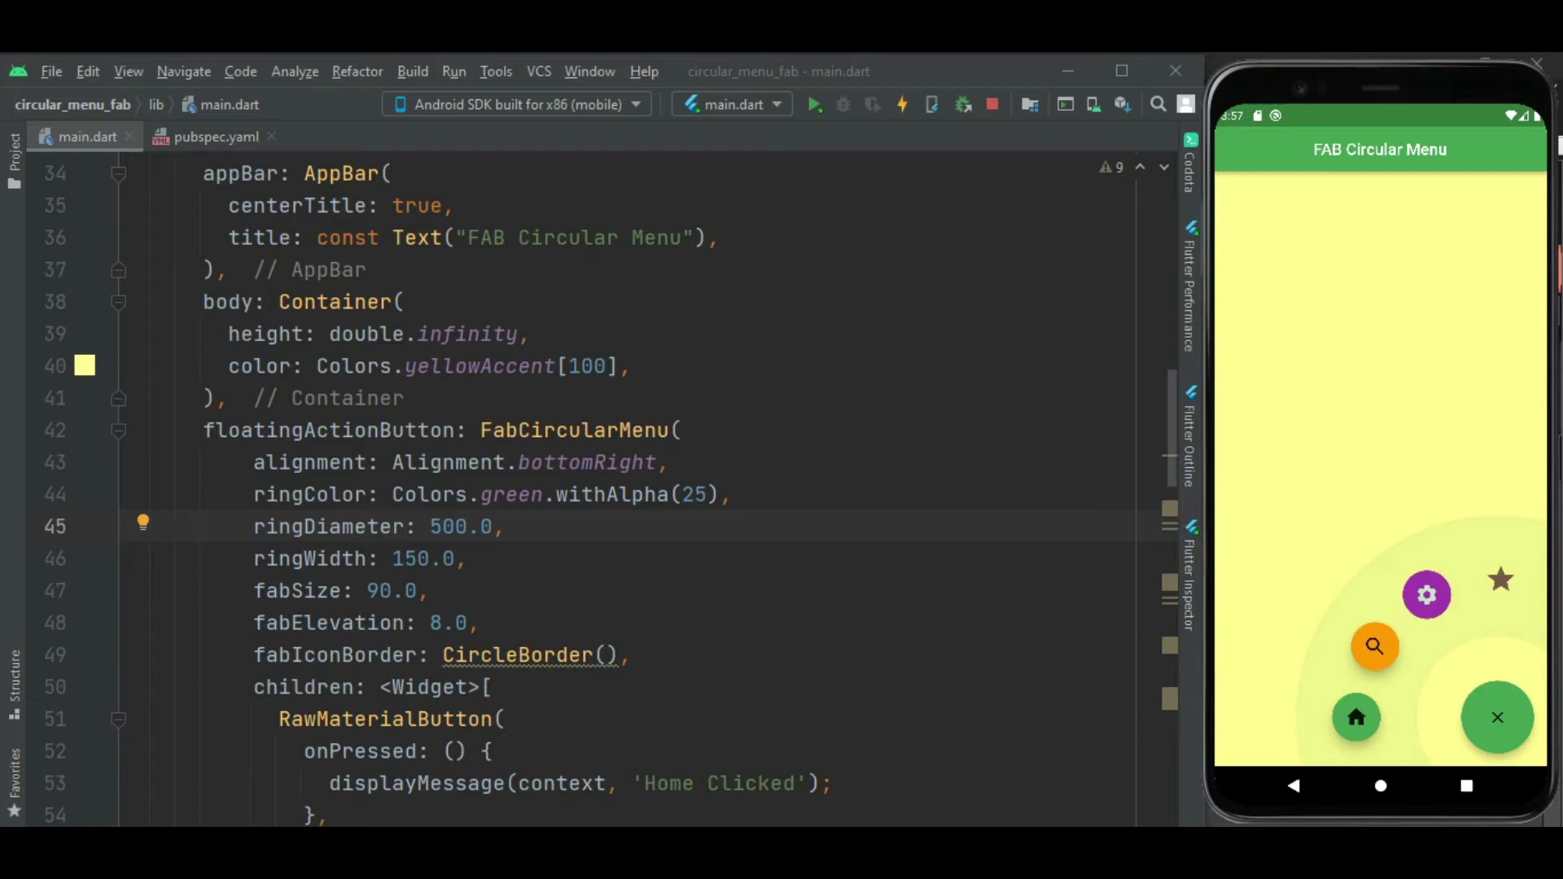
{"action": "key", "text": "Up"}
{"action": "key", "text": "Up"}
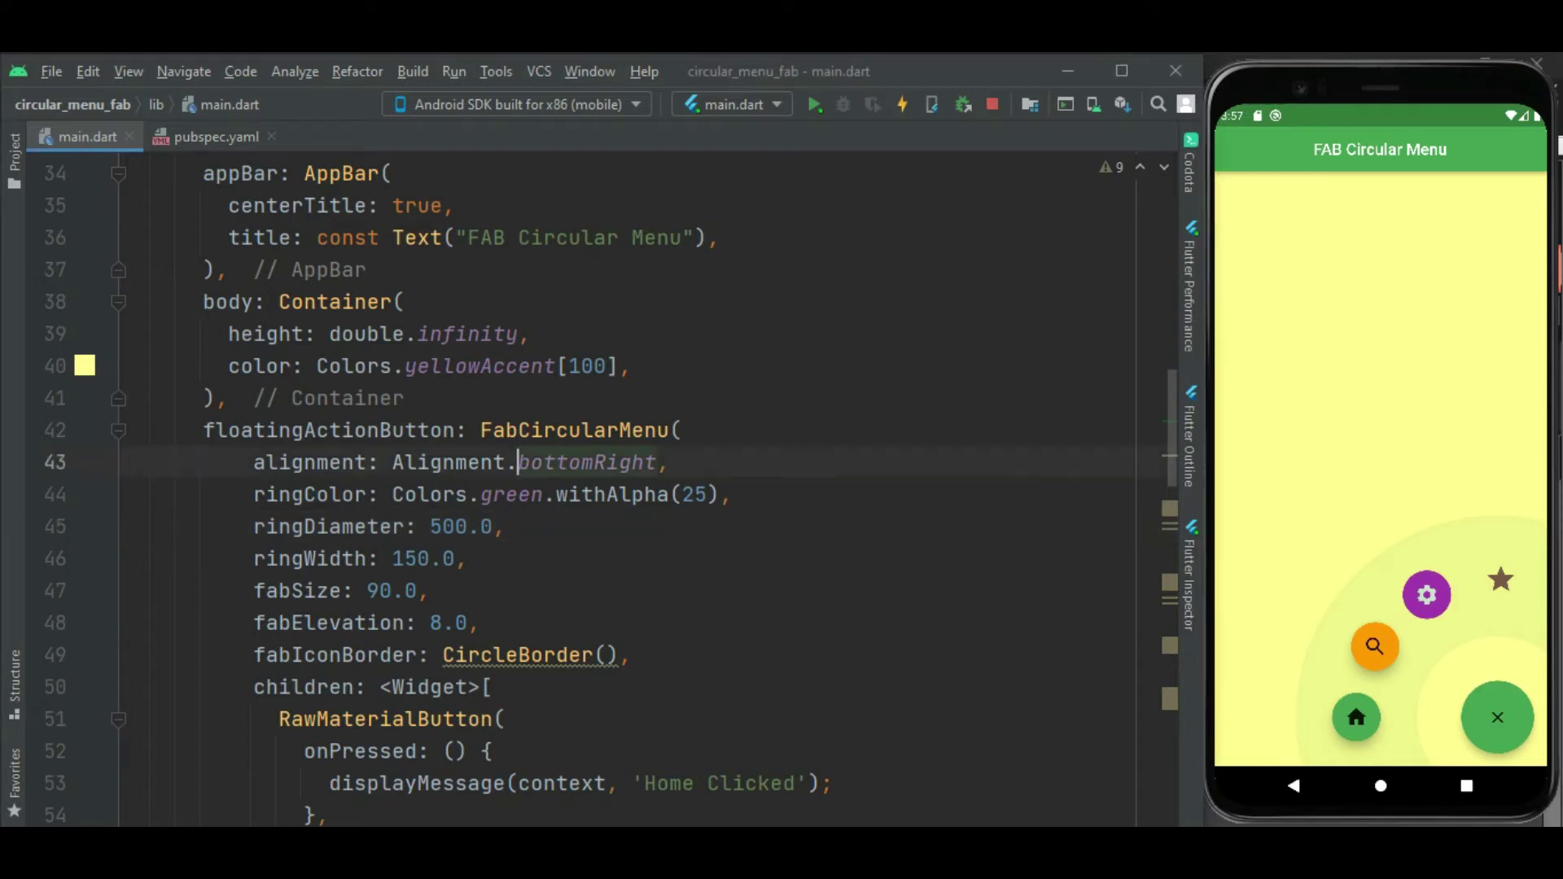
{"action": "key", "text": "ctrl+space"}
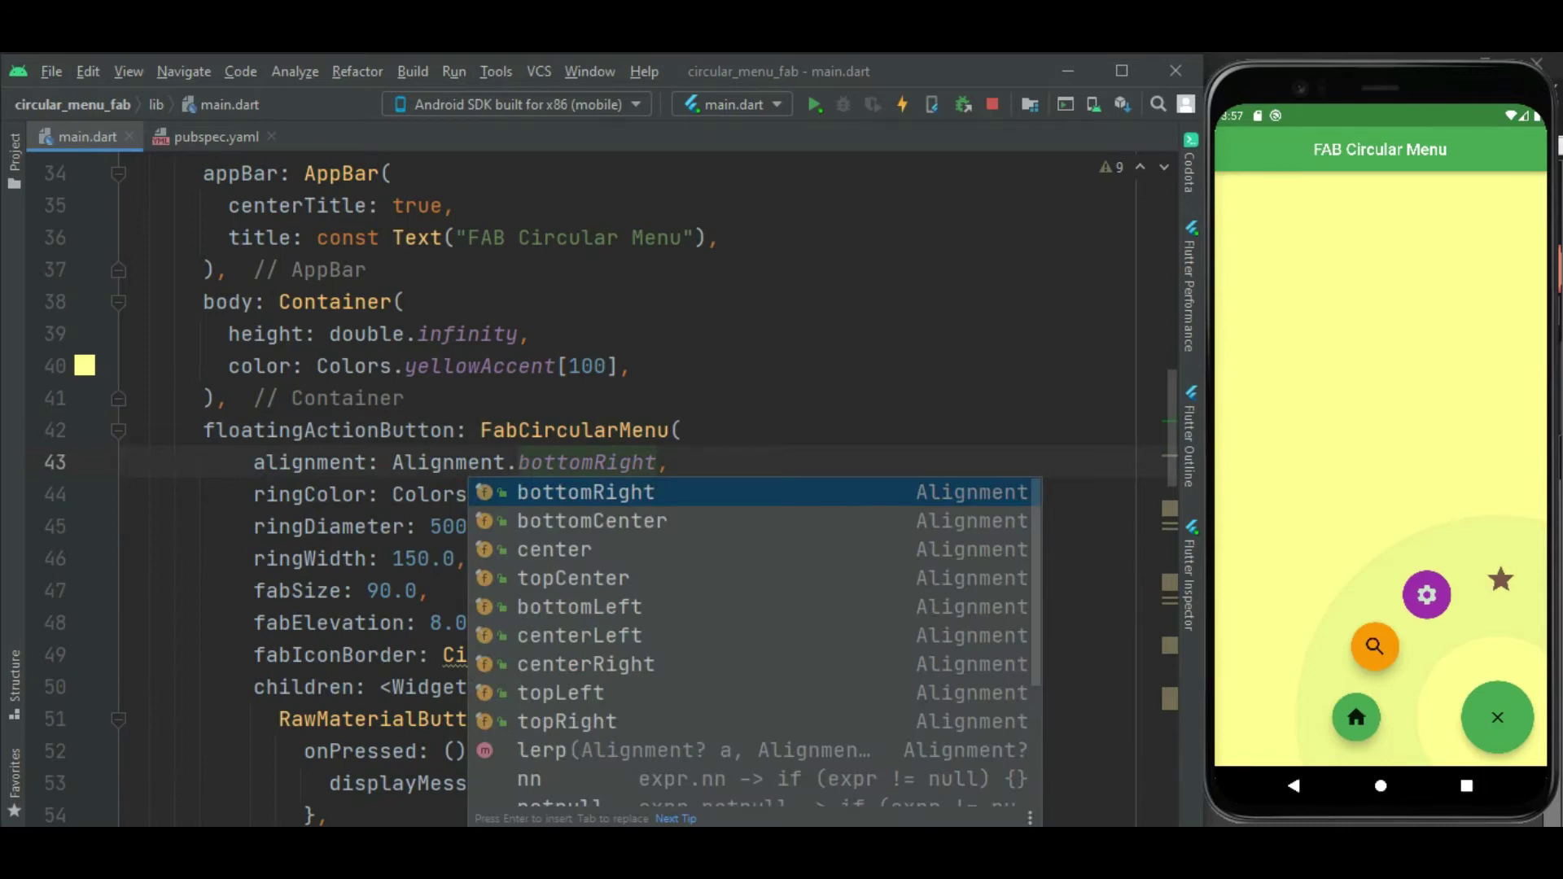
{"action": "key", "text": "End"}
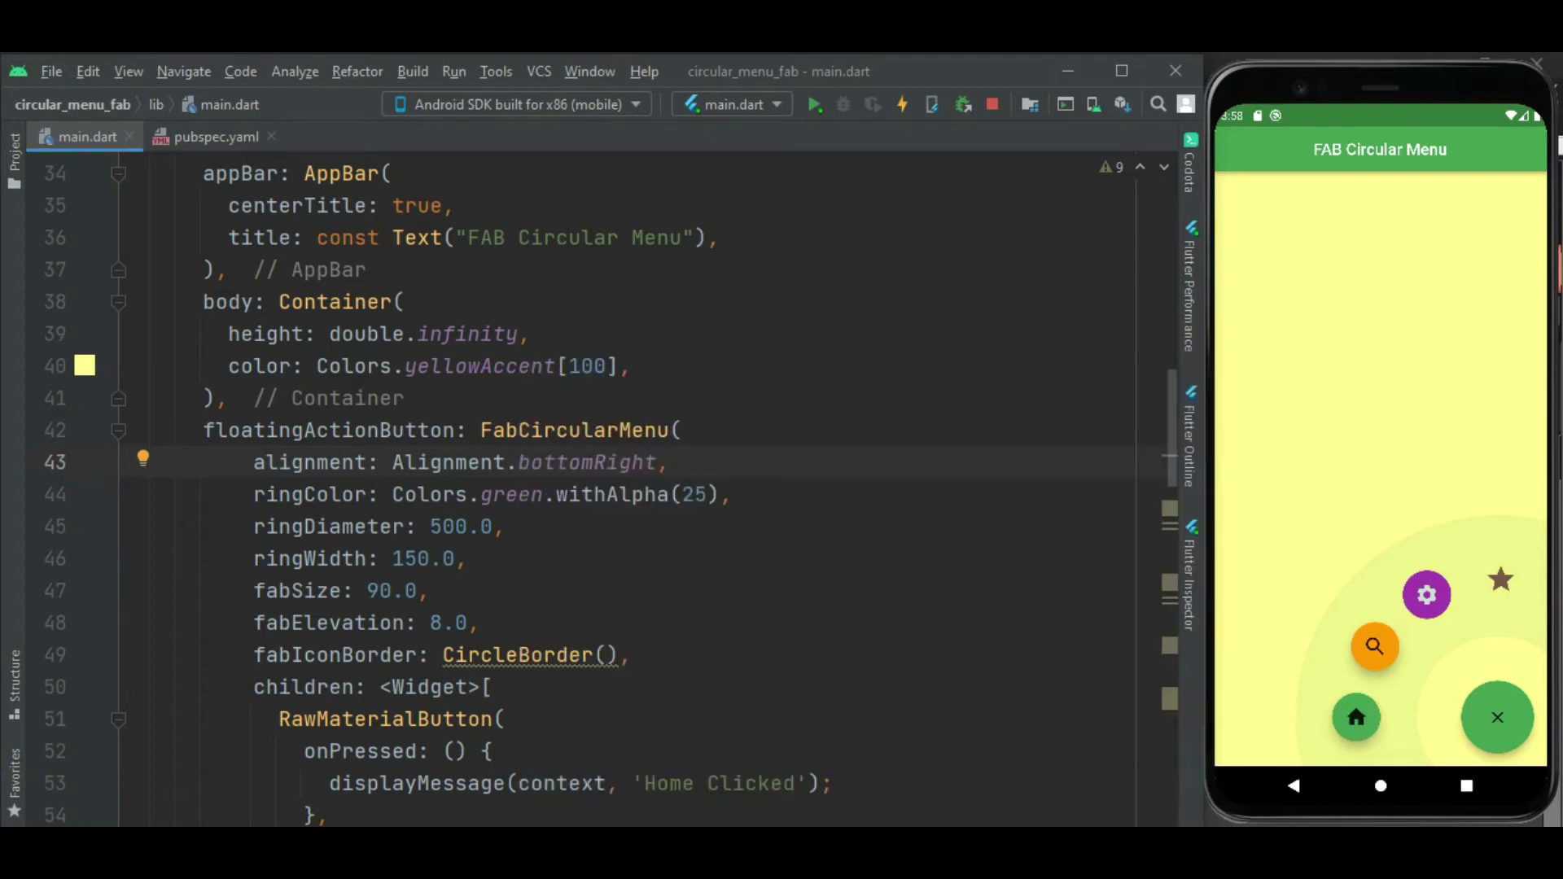
{"action": "double_click", "coordinate": [511, 495]}
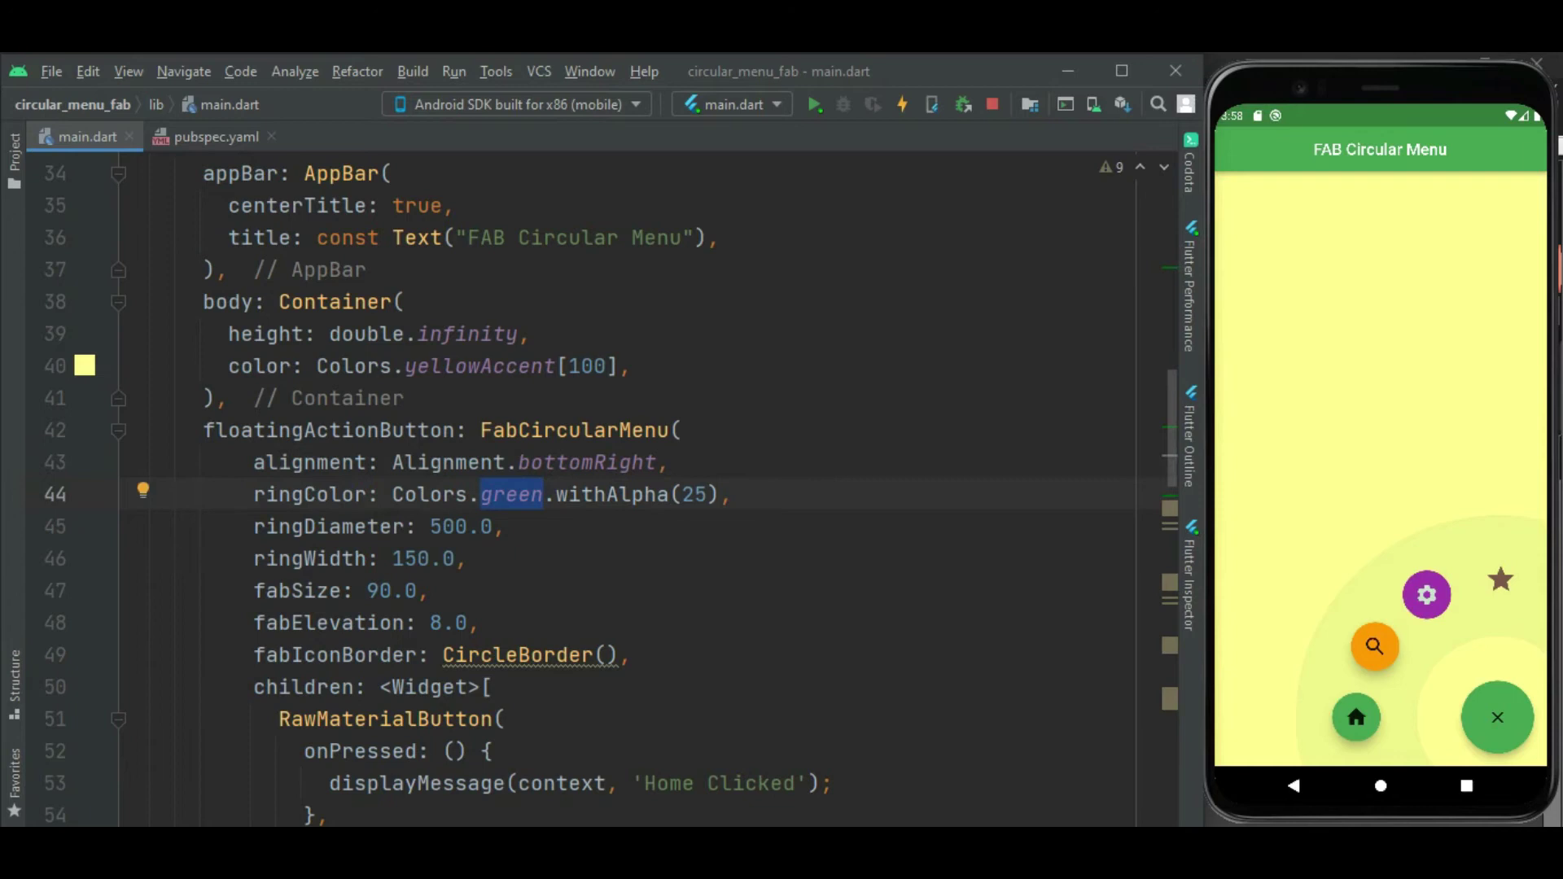
{"action": "type", "text": "blue"}
{"action": "key", "text": "End"}
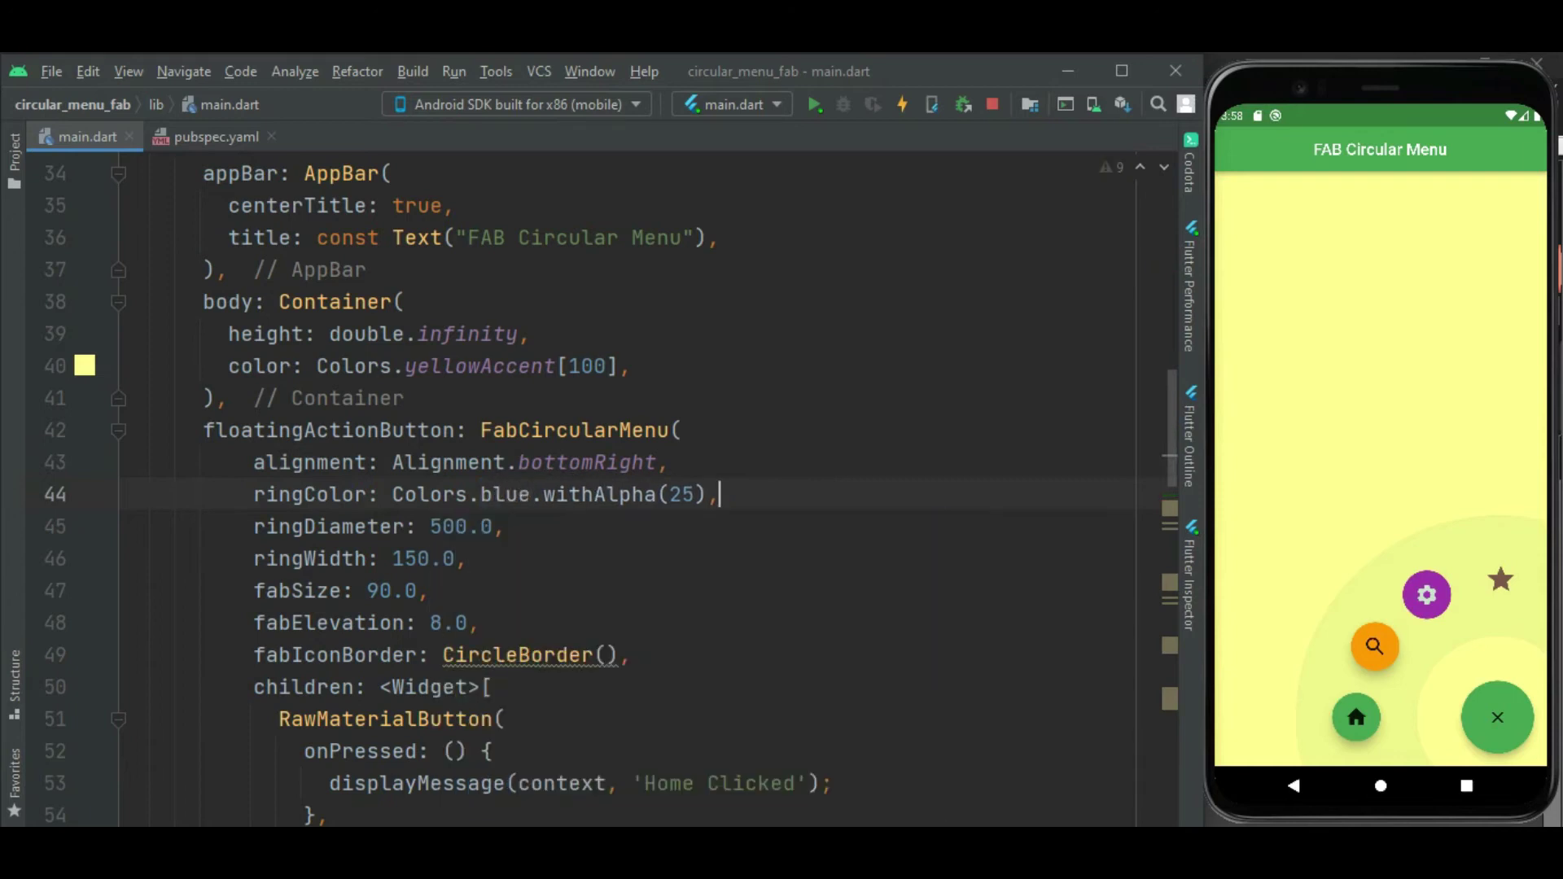
{"action": "key", "text": "ctrl+s"}
{"action": "left_click_drag", "start_coordinate": [481, 495], "coordinate": [709, 495]}
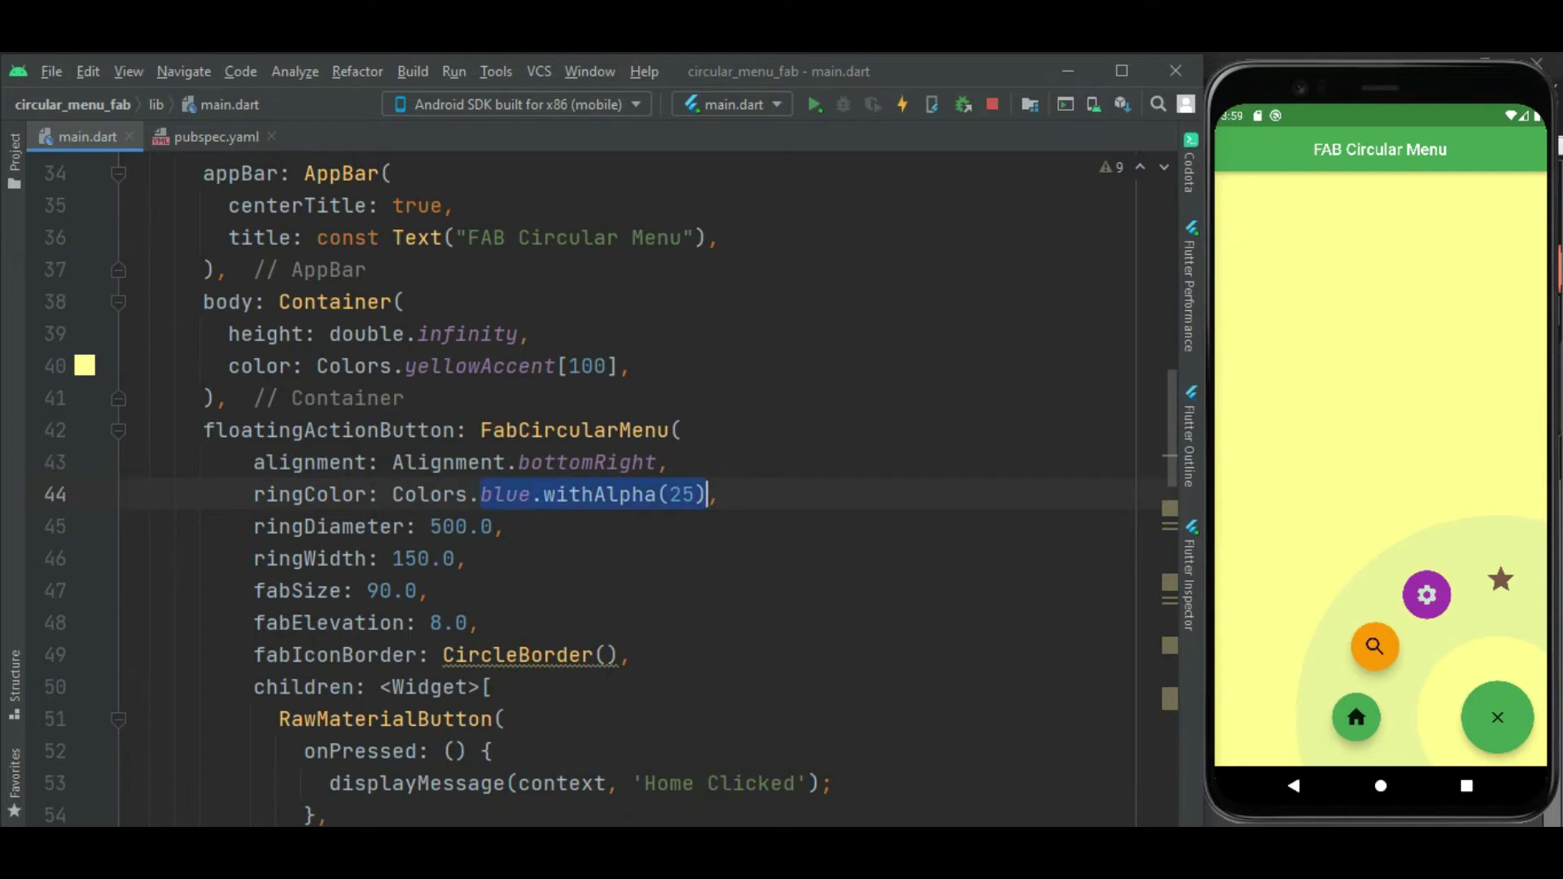
{"action": "type", "text": "tra"}
{"action": "key", "text": "Return"}
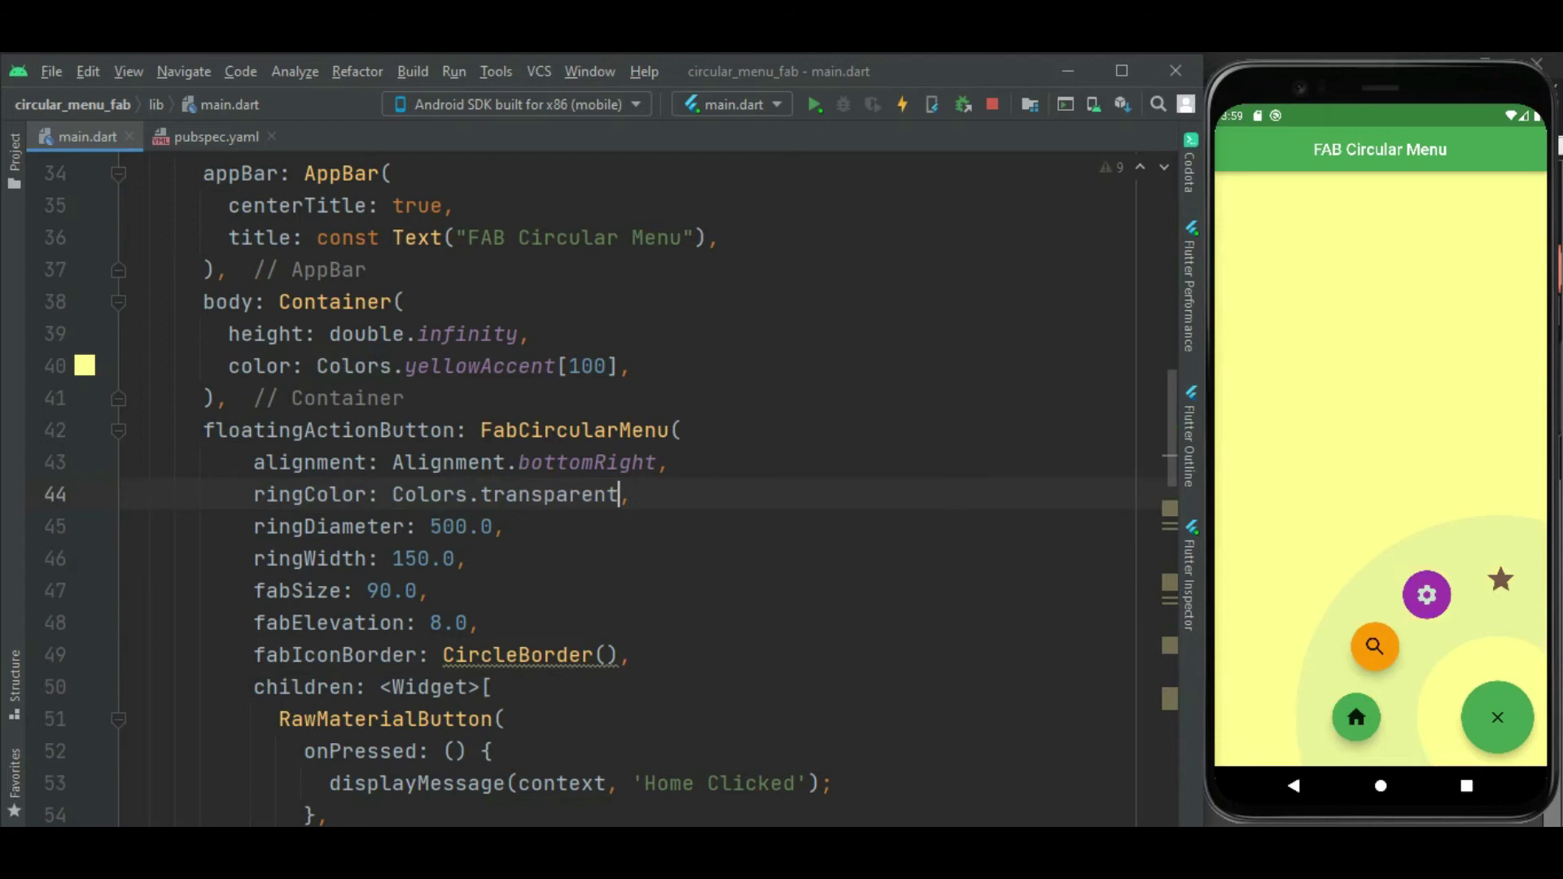
{"action": "key", "text": "ctrl+s"}
{"action": "type", "text": "blue.withAlpha(25)"}
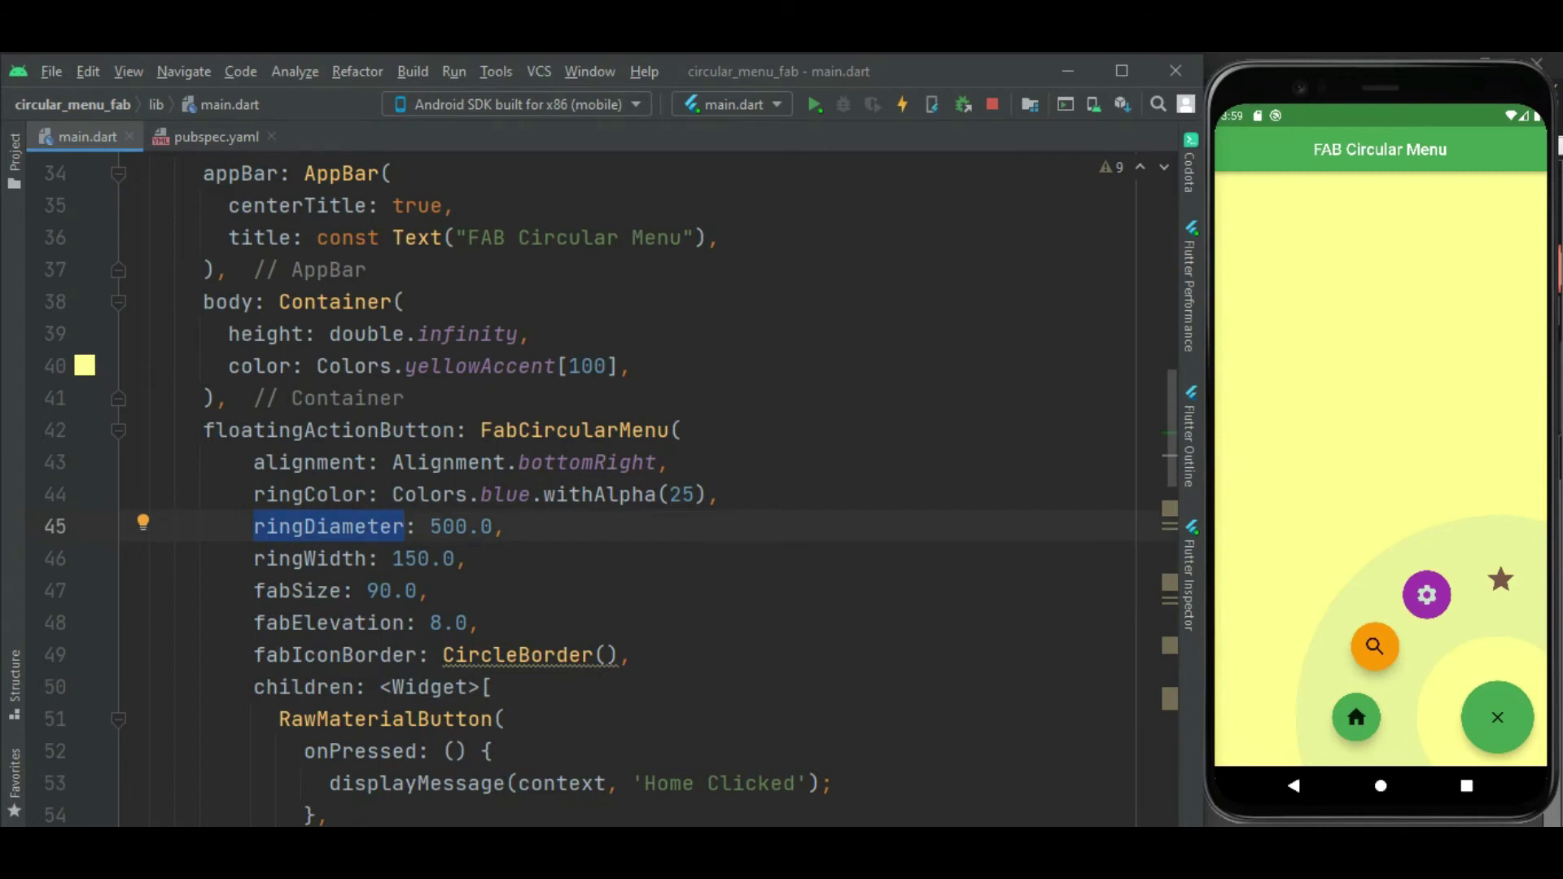
Move down past the fabSize and fabElevation lines to the fabIconBorder property
{"action": "key", "text": "Down"}
{"action": "key", "text": "Down"}
{"action": "key", "text": "End"}
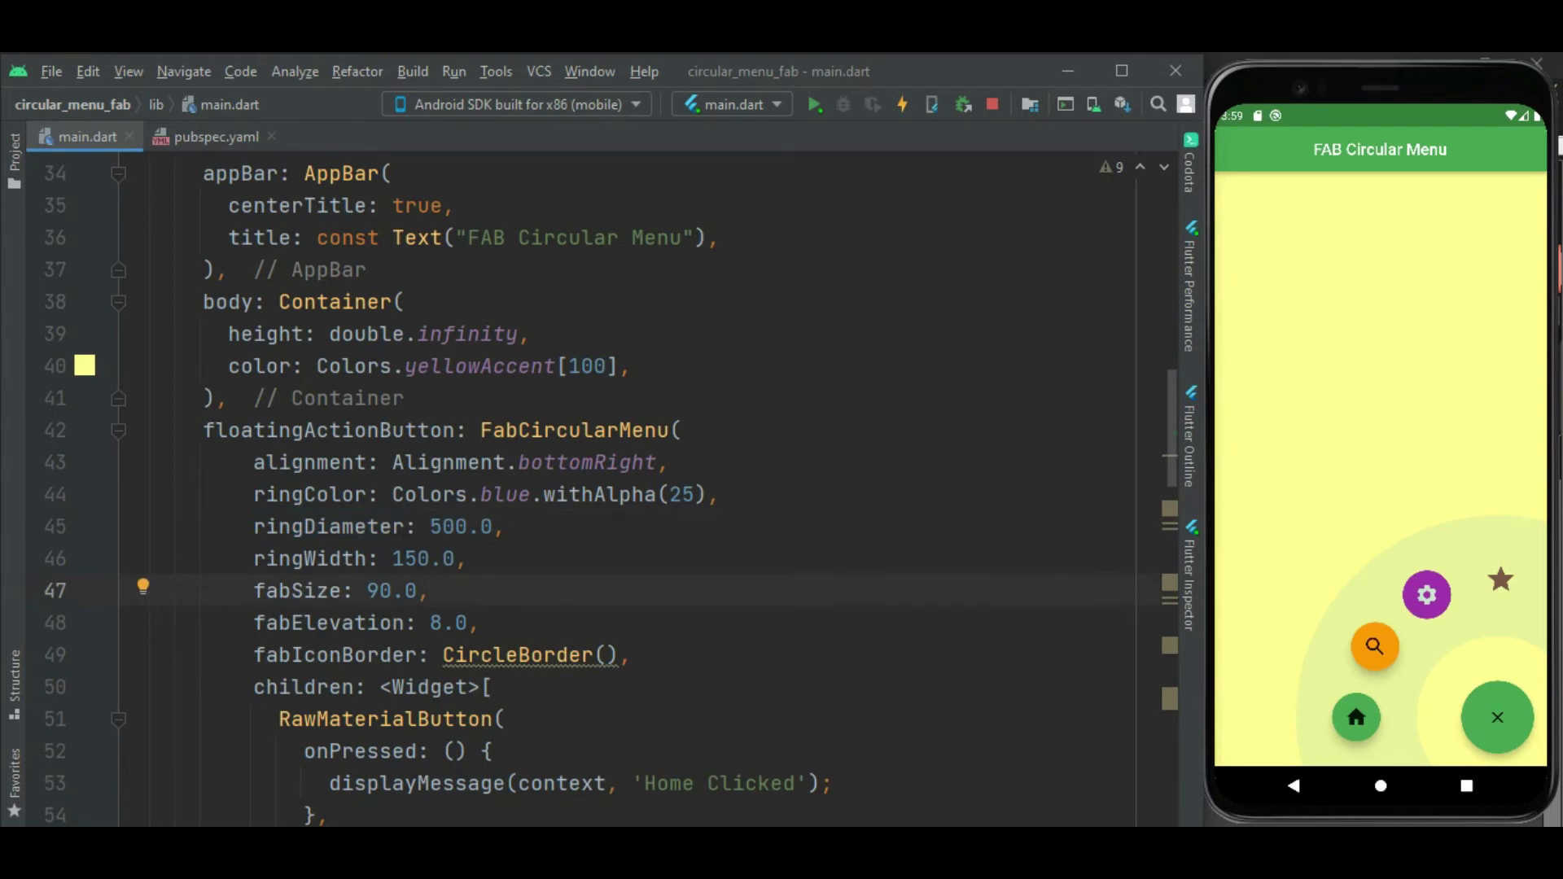
{"action": "key", "text": "Down"}
{"action": "key", "text": "End"}
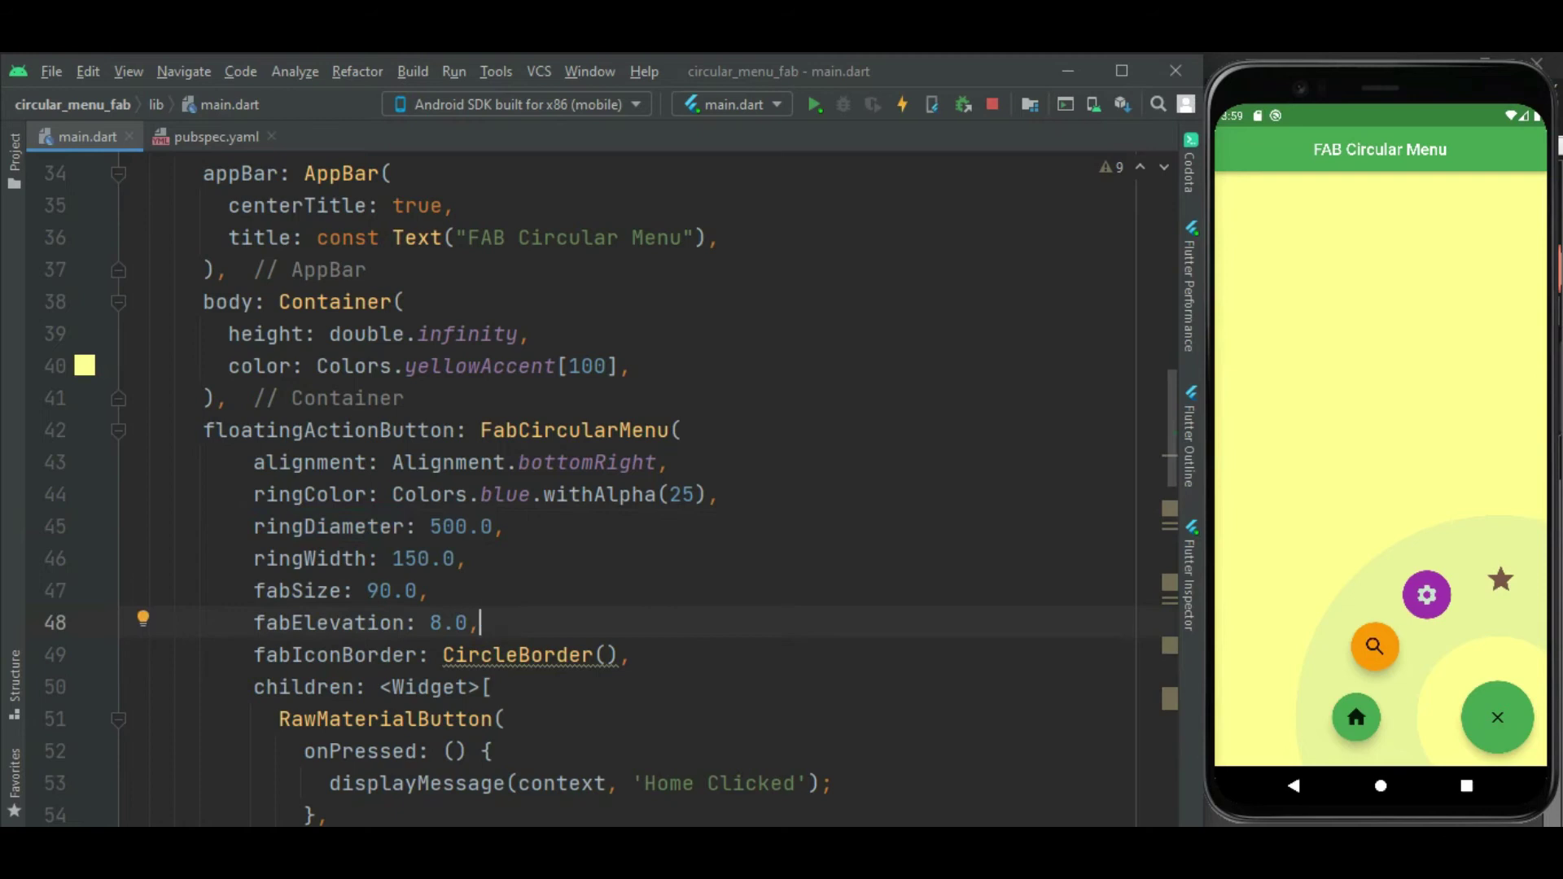
{"action": "key", "text": "Down"}
{"action": "key", "text": "Home"}
{"action": "key", "text": "ctrl+shift+Right"}
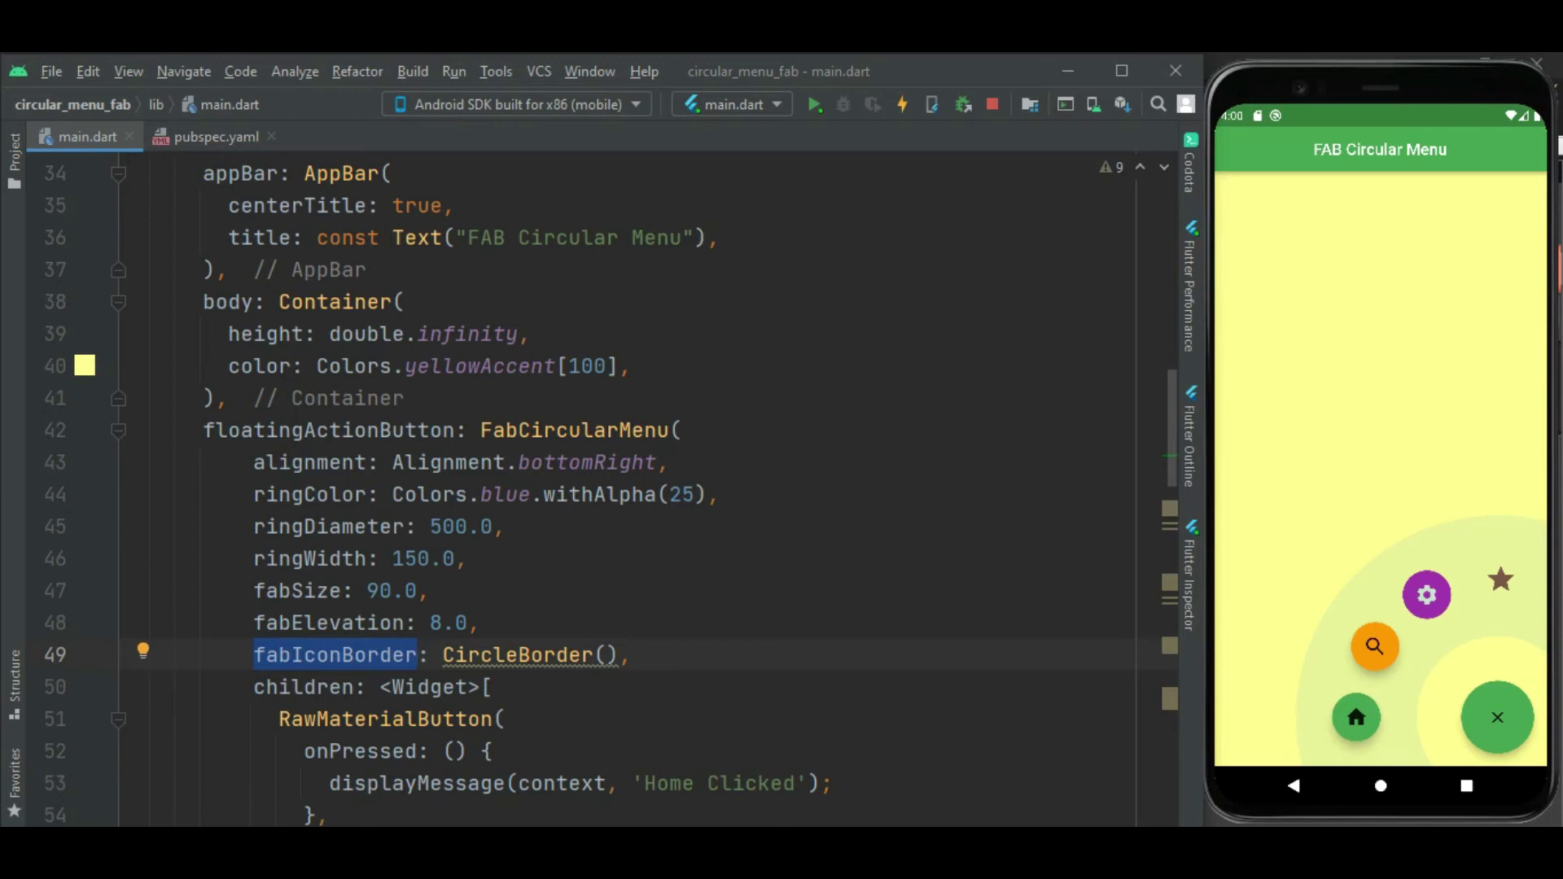
Replace CircleBorder() with RoundedRectangleBorder(borderRadius: BorderRadius.circular(10)) and save to hot reload
{"action": "double_click", "coordinate": [517, 654]}
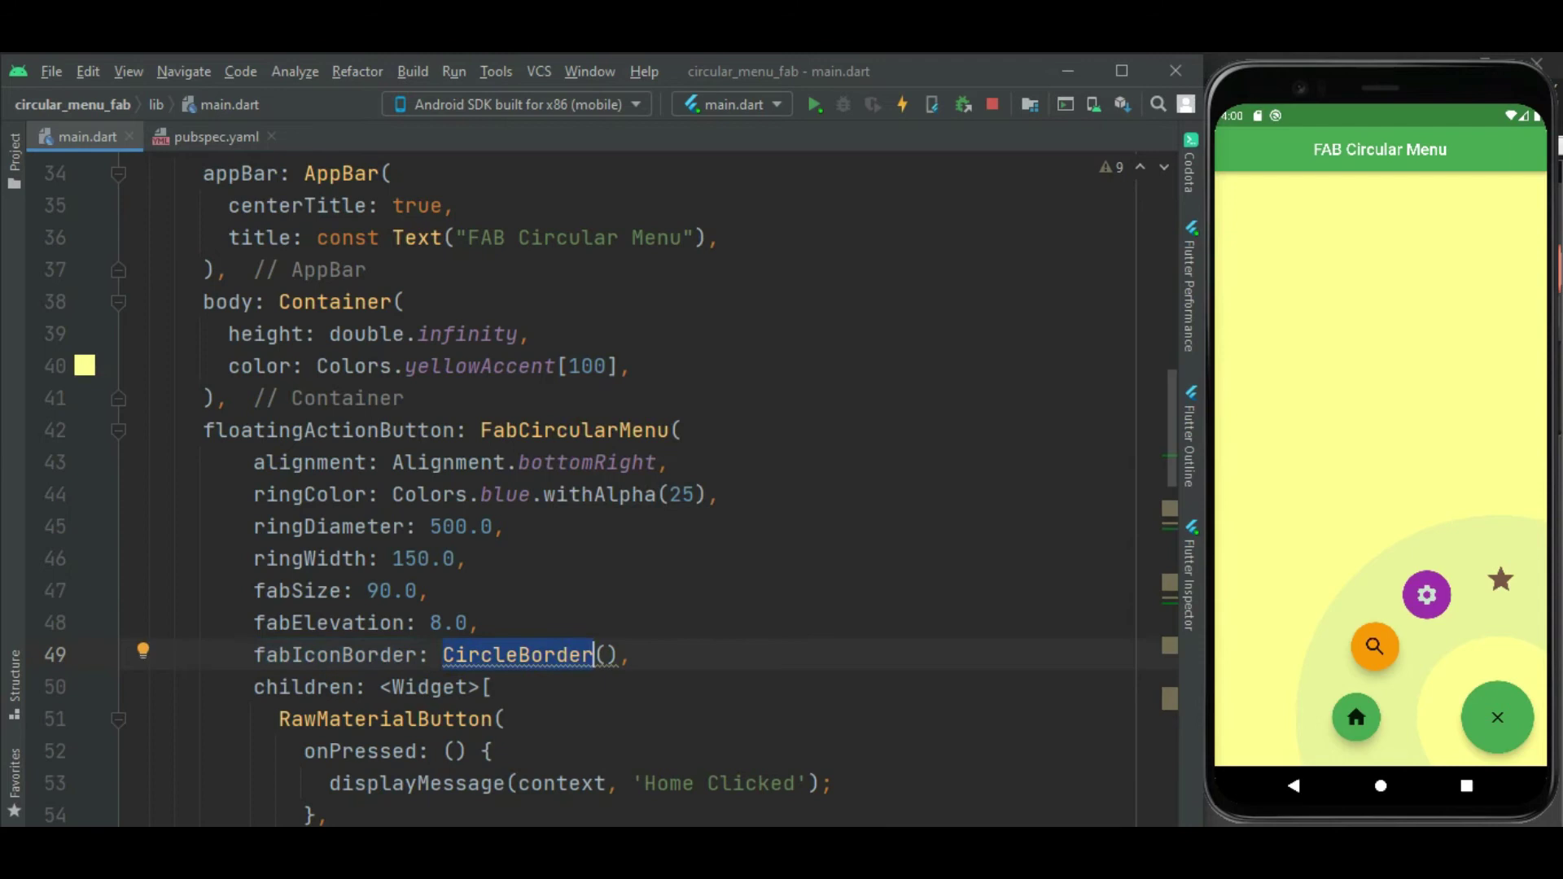
{"action": "key", "text": "ctrl+w"}
{"action": "type", "text": "RoundedRectangleBorder(               borderRadius: BorderRadius.circular(10))"}
{"action": "key", "text": "ctrl+s"}
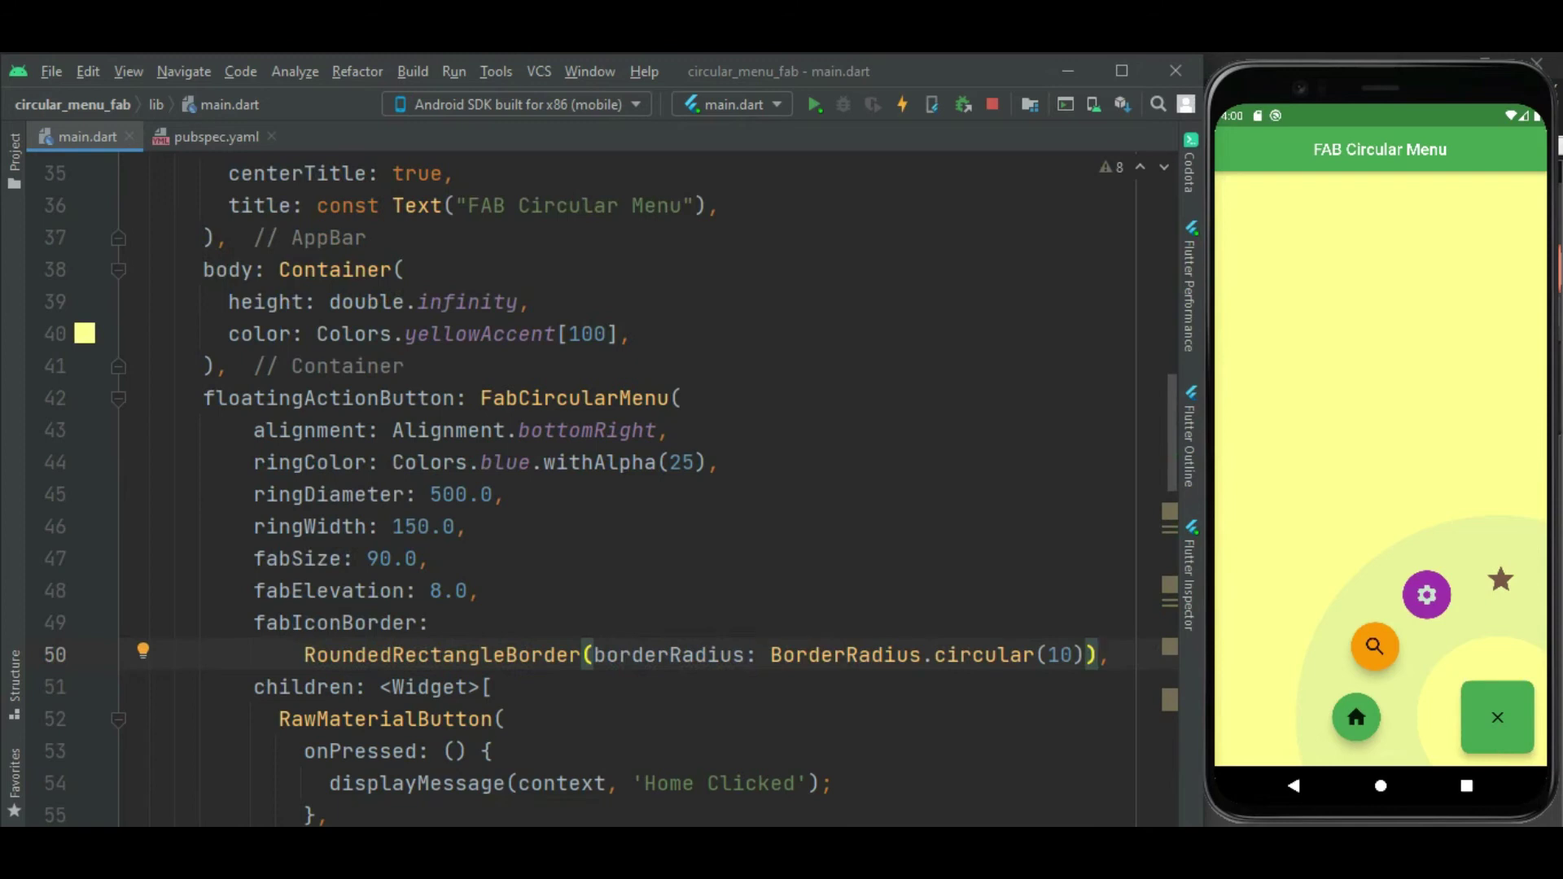
{"action": "scroll", "coordinate": [587, 488], "scroll_direction": "down", "scroll_amount": 1}
{"action": "left_click", "coordinate": [355, 591]}
{"action": "key", "text": "End"}
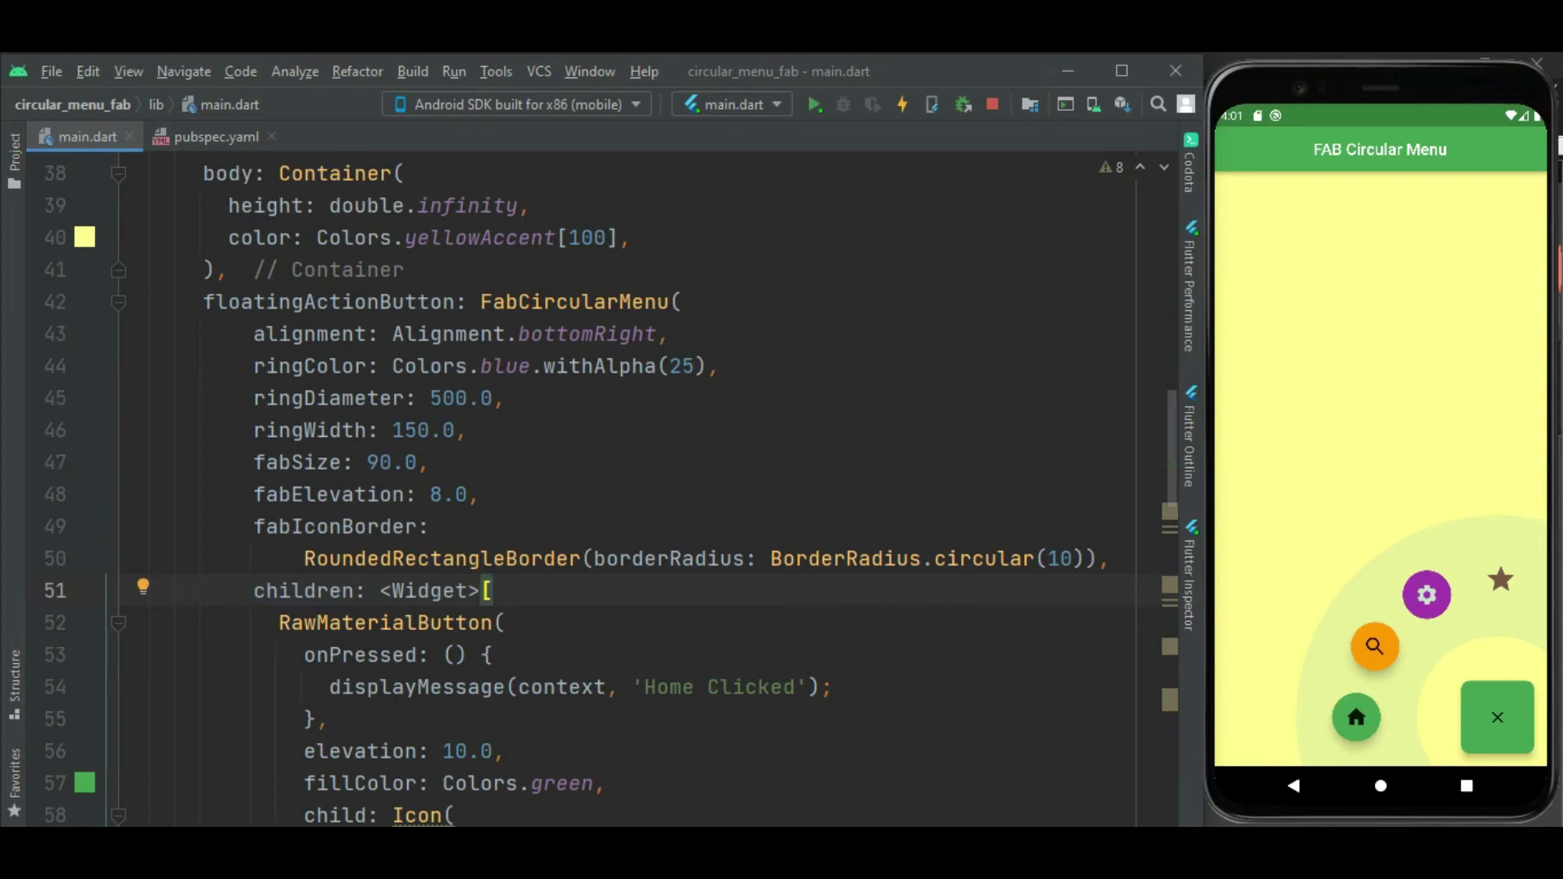
{"action": "double_click", "coordinate": [303, 591]}
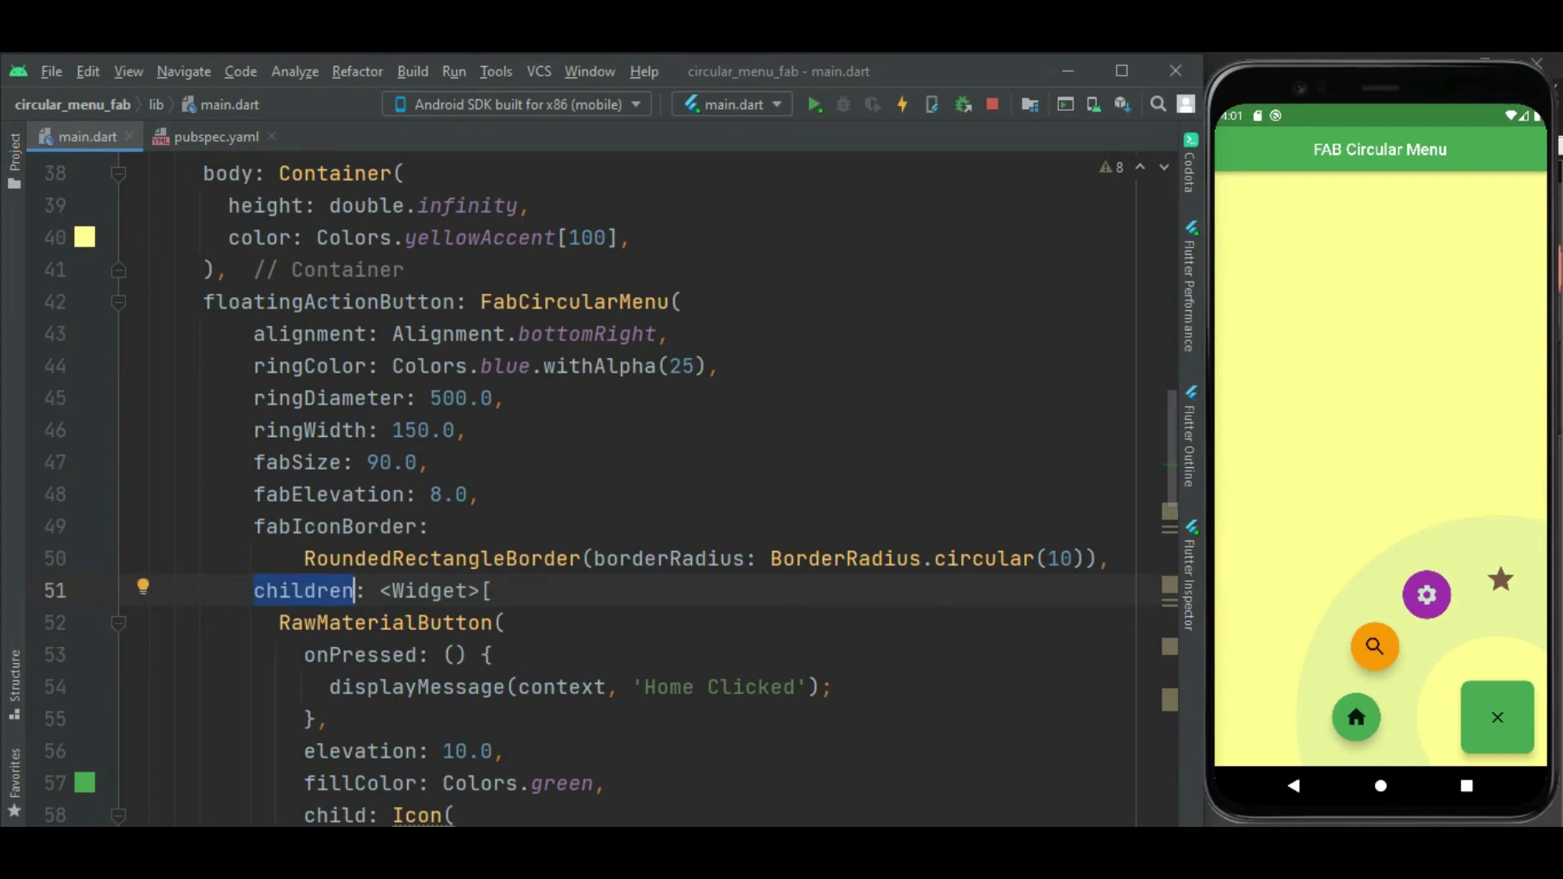
{"action": "scroll", "coordinate": [586, 489], "scroll_direction": "down", "scroll_amount": 1}
{"action": "scroll", "coordinate": [587, 489], "scroll_direction": "down", "scroll_amount": 1}
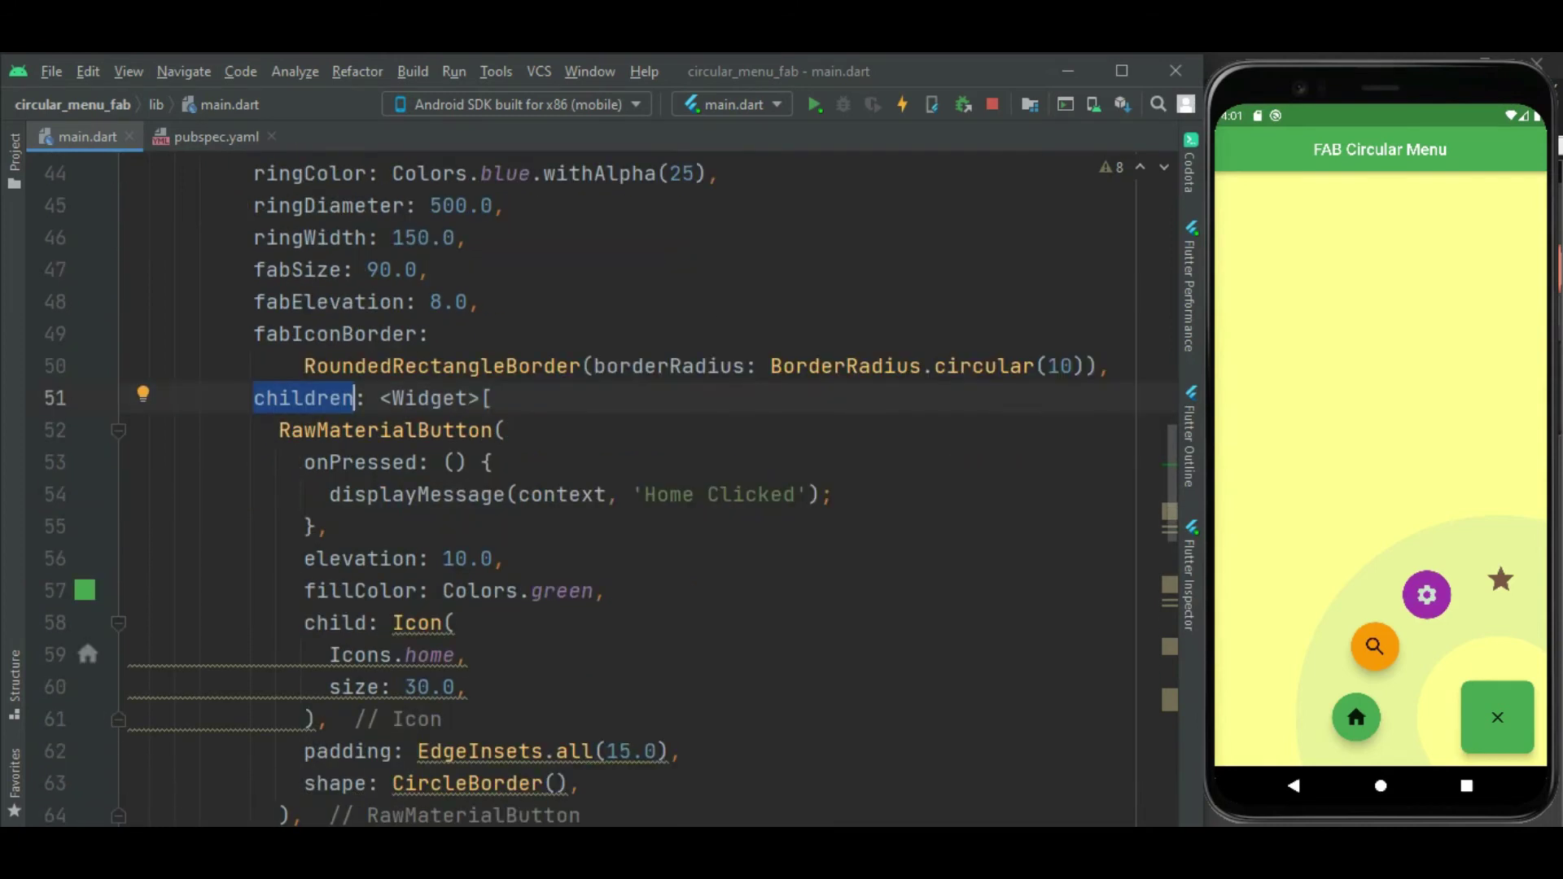
{"action": "scroll", "coordinate": [586, 489], "scroll_direction": "down", "scroll_amount": 5}
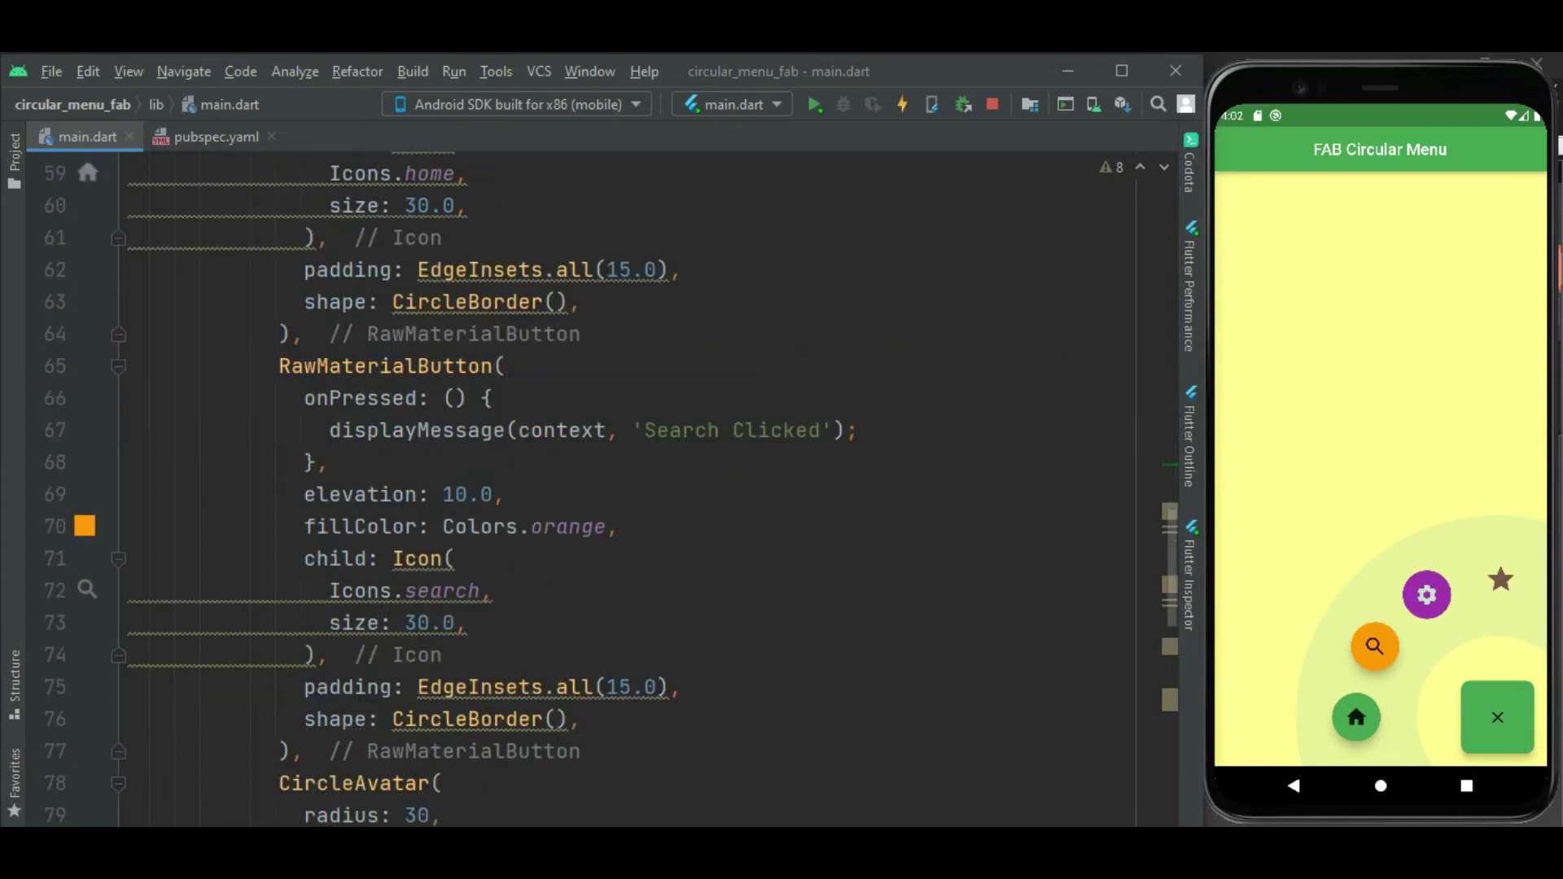
{"action": "scroll", "coordinate": [586, 488], "scroll_direction": "down", "scroll_amount": 2}
{"action": "scroll", "coordinate": [587, 488], "scroll_direction": "down", "scroll_amount": 1}
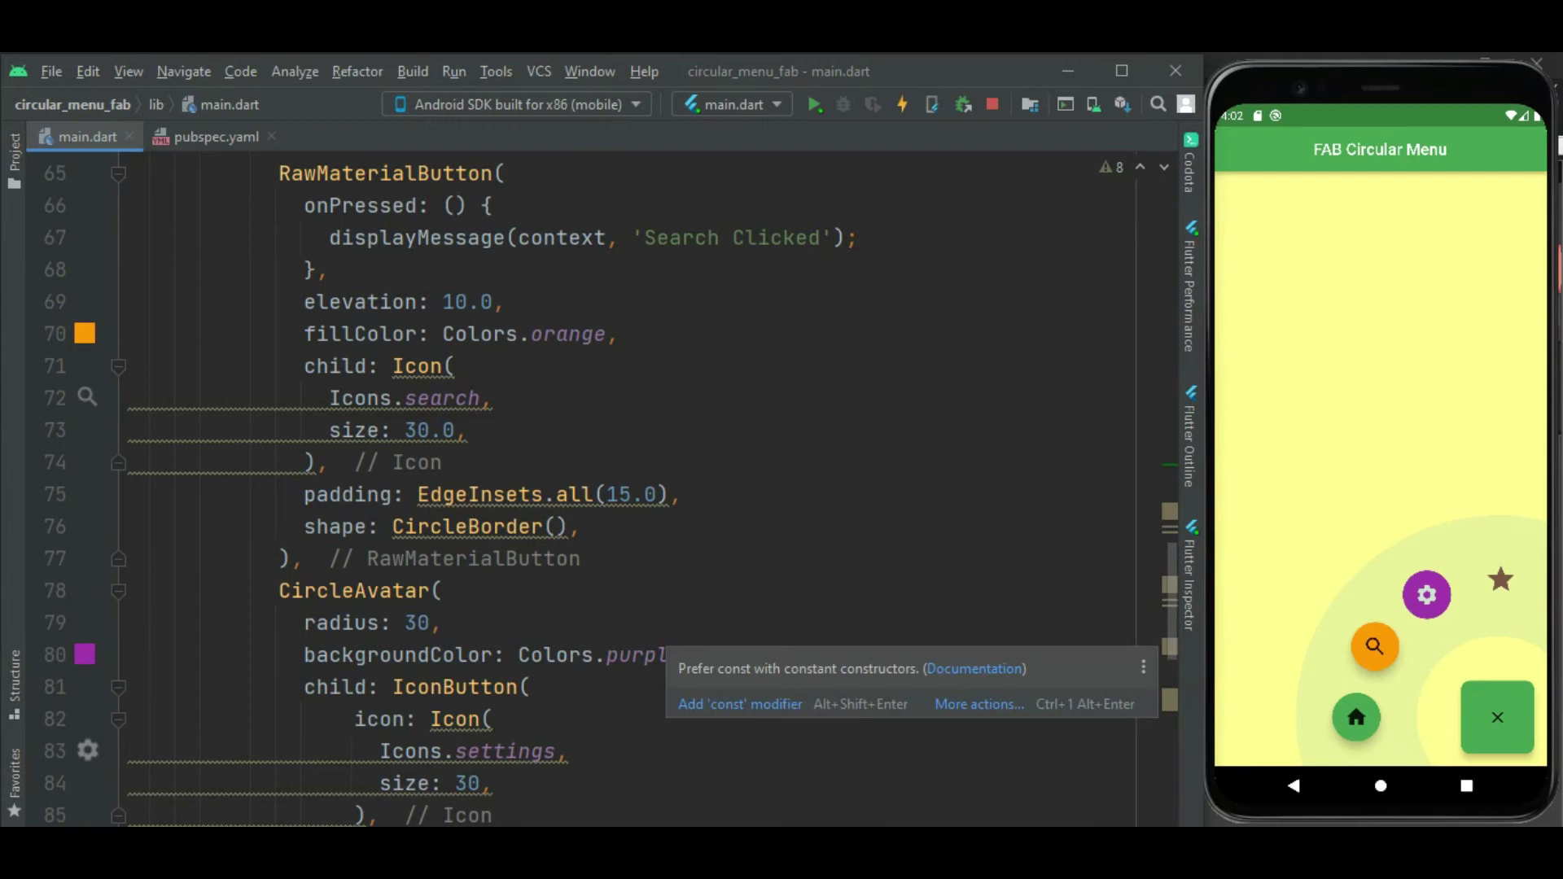
{"action": "scroll", "coordinate": [587, 489], "scroll_direction": "down", "scroll_amount": 4}
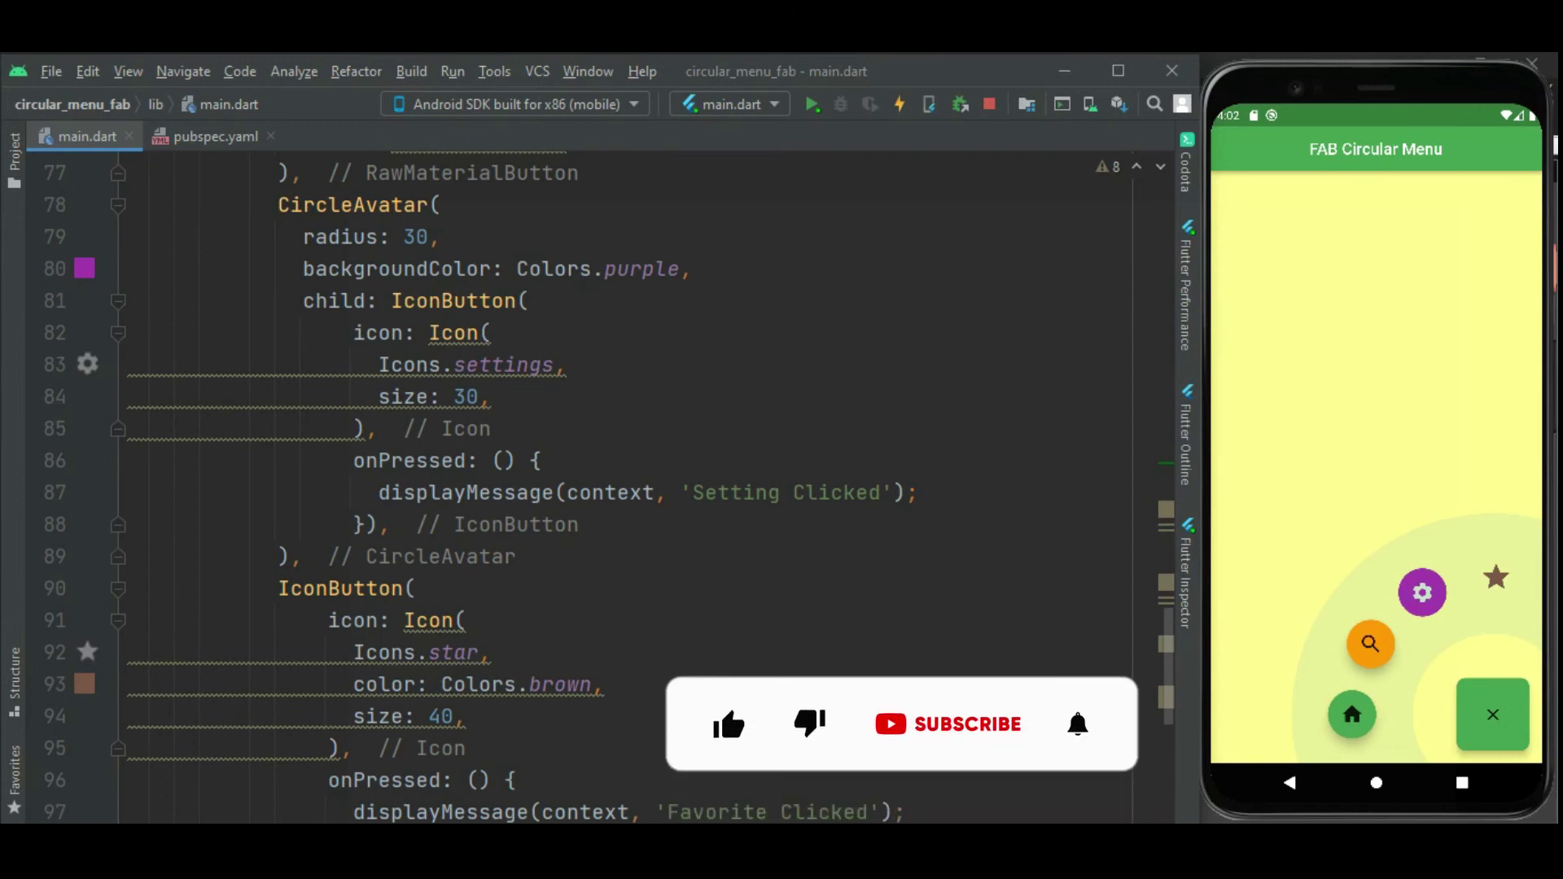
{"action": "scroll", "coordinate": [586, 488], "scroll_direction": "up", "scroll_amount": 2}
{"action": "scroll", "coordinate": [611, 490], "scroll_direction": "up", "scroll_amount": 2}
{"action": "scroll", "coordinate": [612, 489], "scroll_direction": "up", "scroll_amount": 1}
{"action": "scroll", "coordinate": [611, 489], "scroll_direction": "up", "scroll_amount": 5}
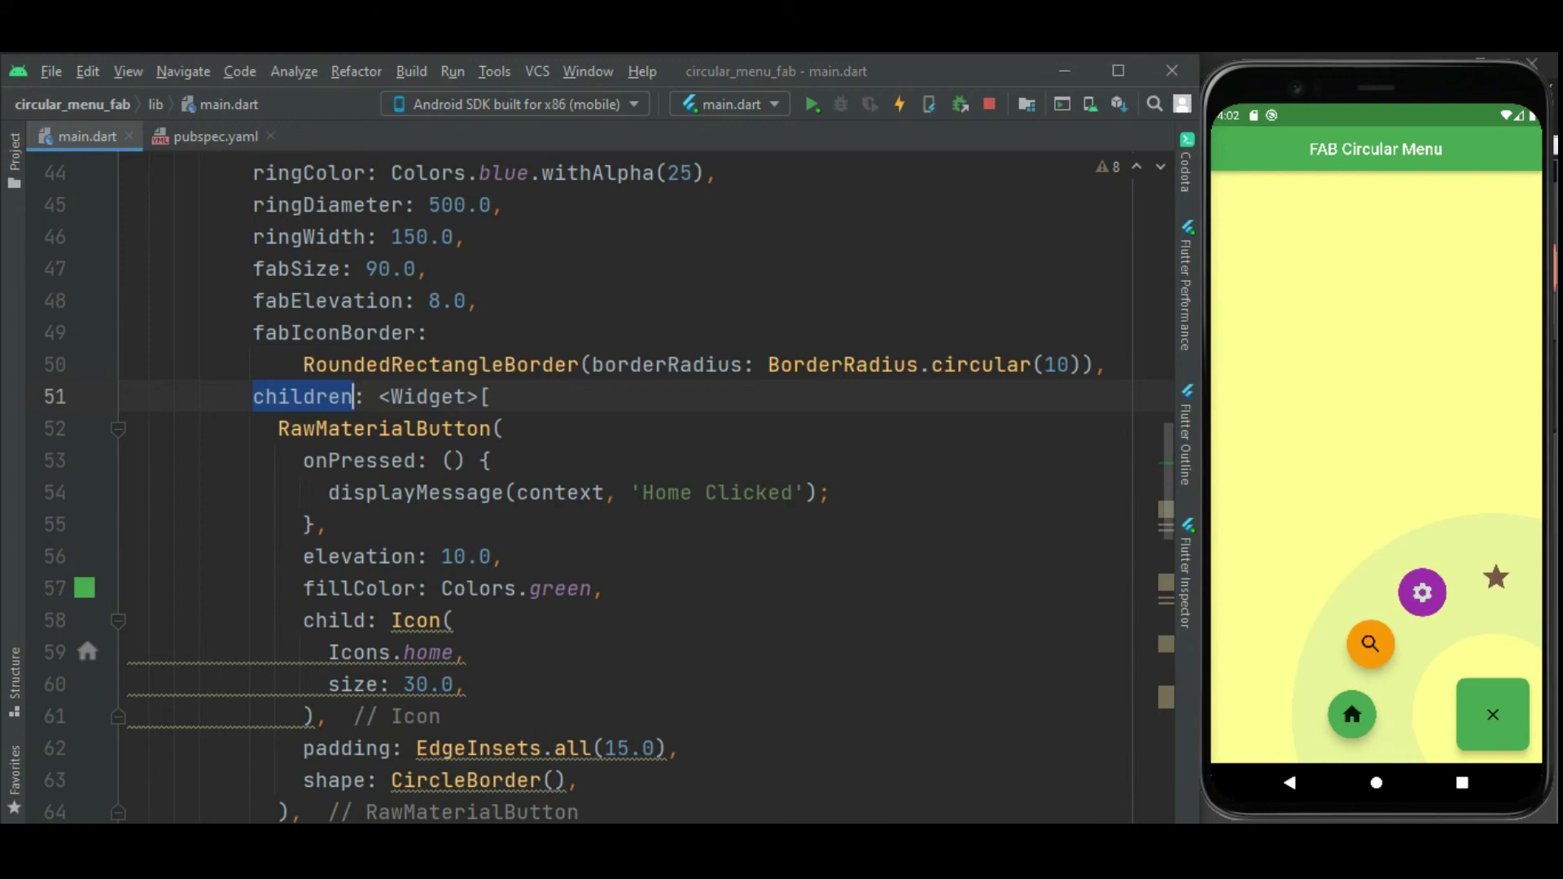
{"action": "scroll", "coordinate": [610, 489], "scroll_direction": "down", "scroll_amount": 1}
{"action": "key", "text": "Up"}
{"action": "key", "text": "End"}
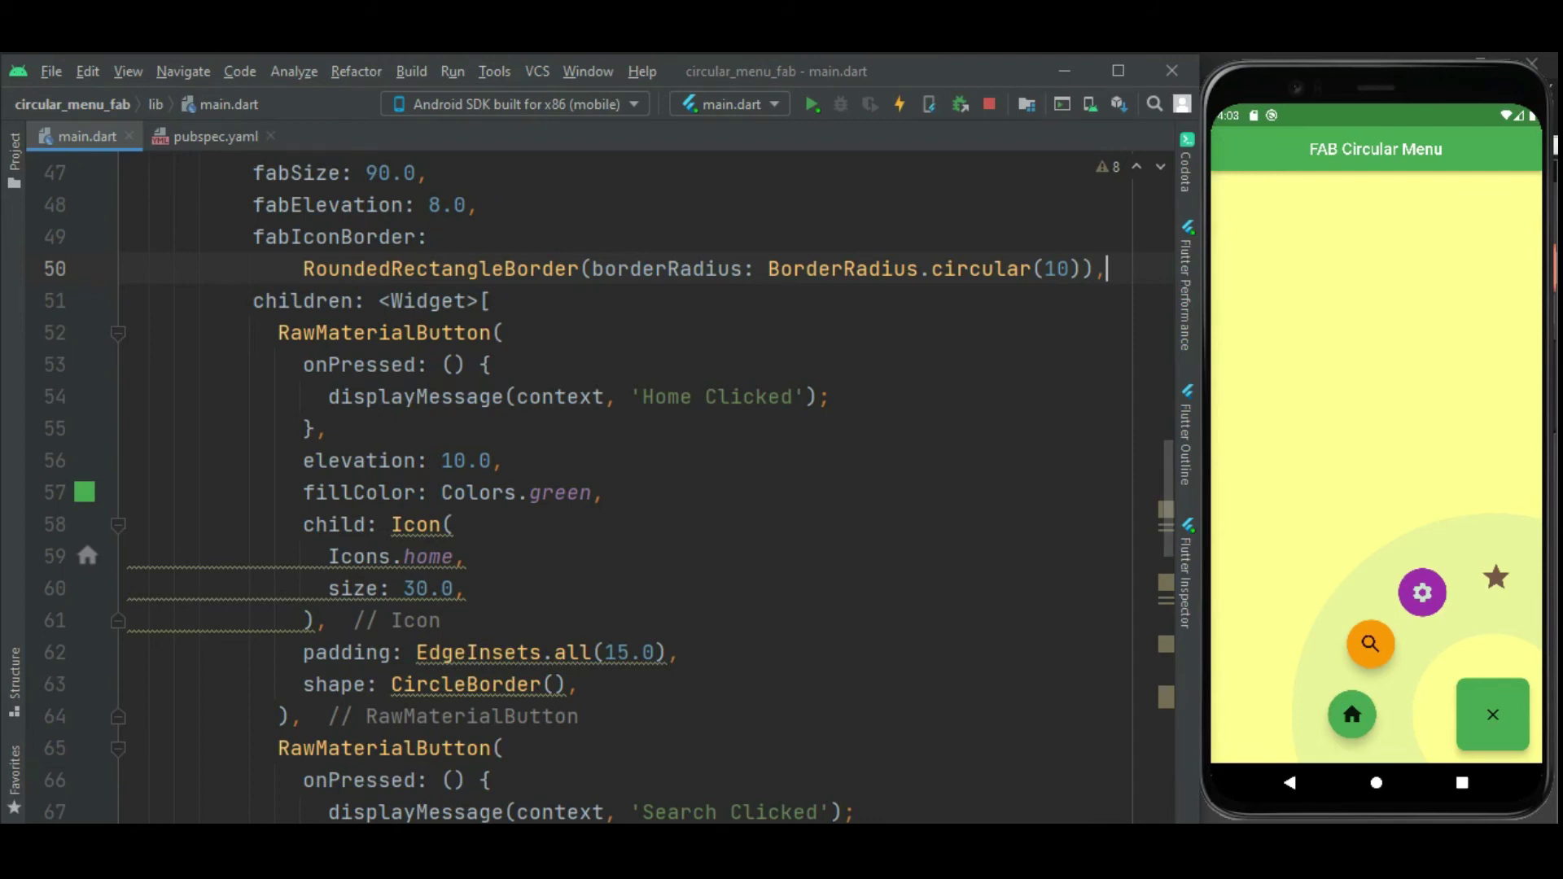
{"action": "left_click", "coordinate": [1352, 715]}
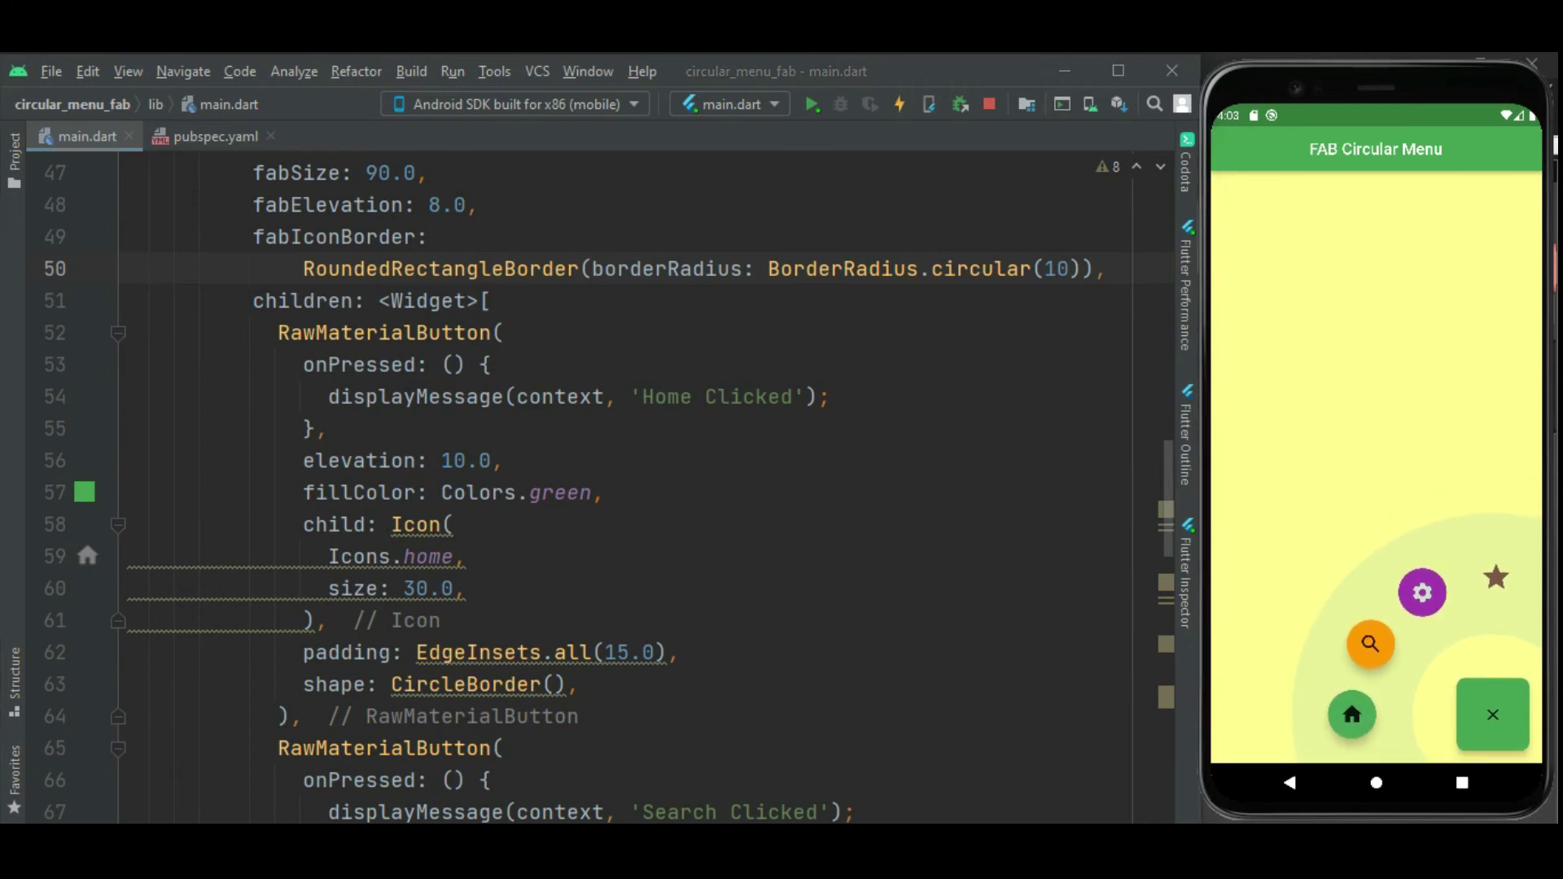
{"action": "left_click", "coordinate": [1370, 643]}
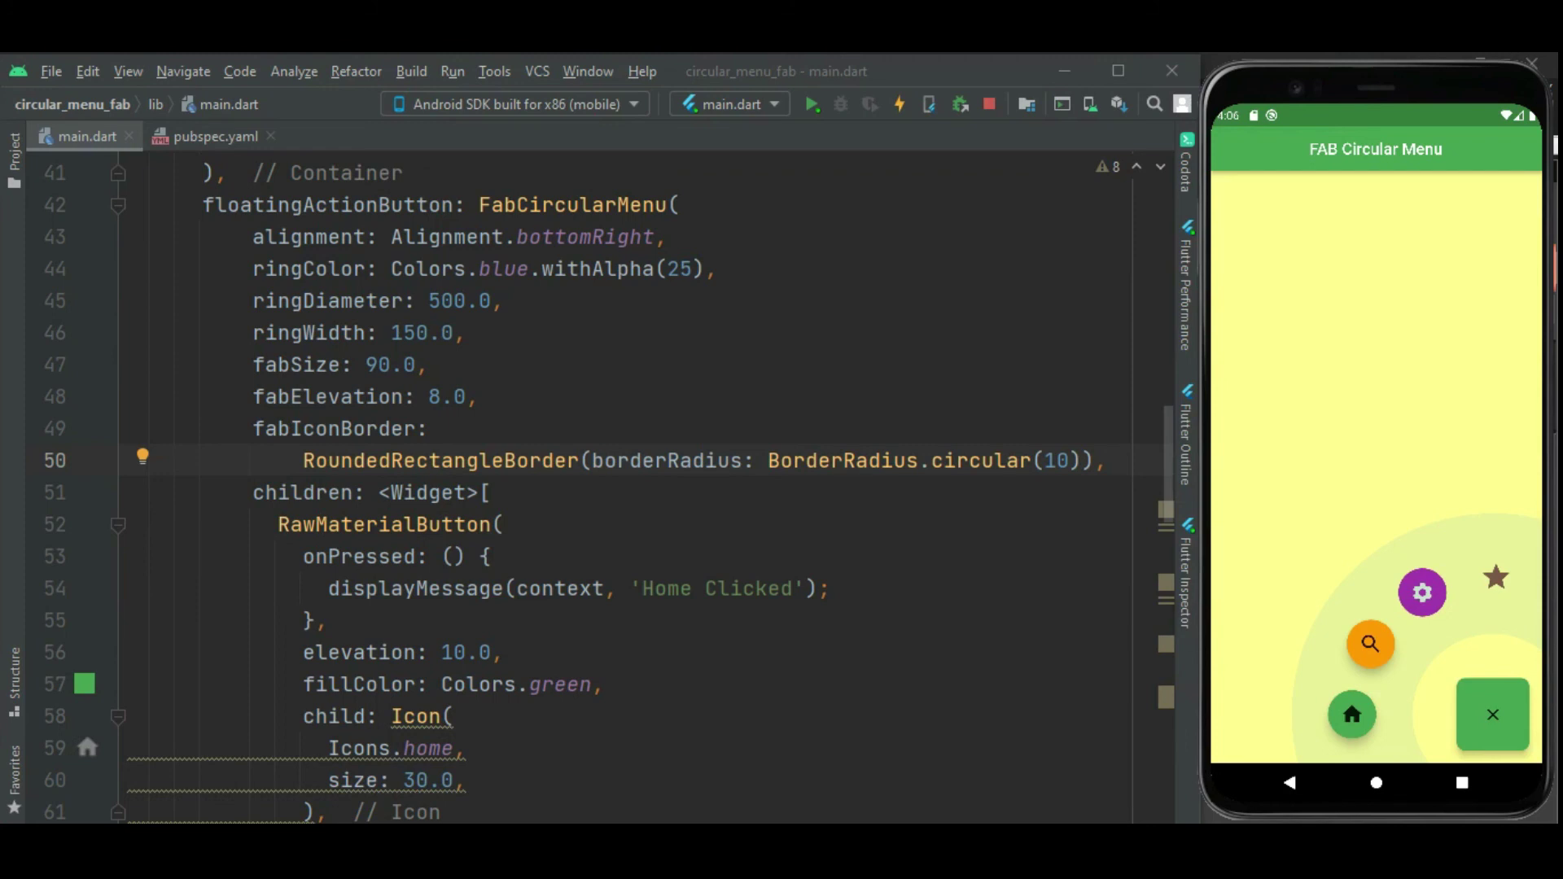
{"action": "left_click", "coordinate": [1492, 714]}
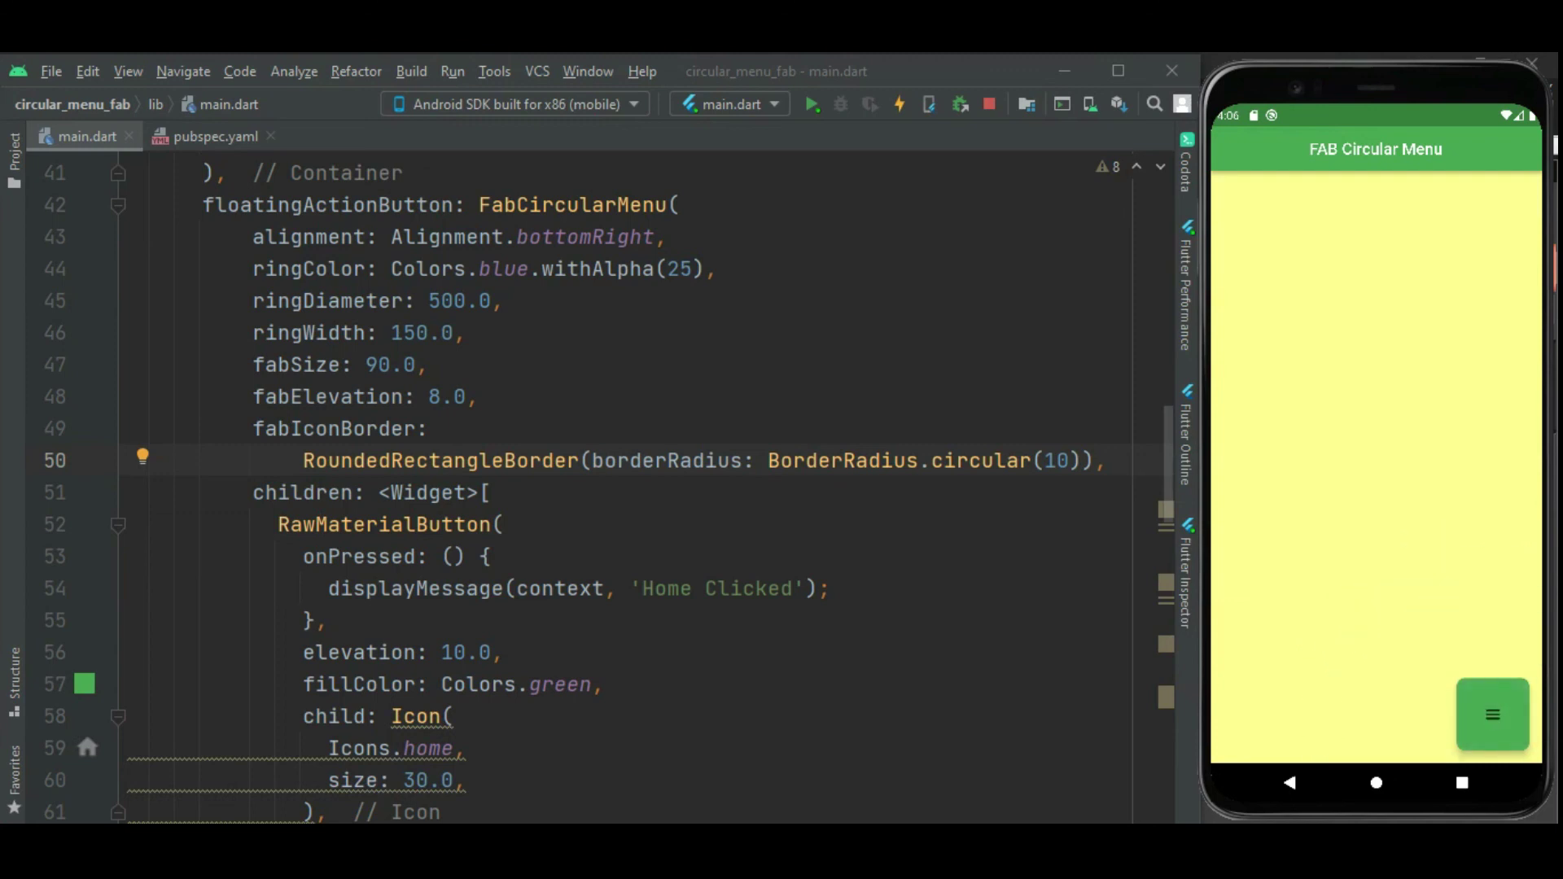
{"action": "left_click", "coordinate": [1493, 714]}
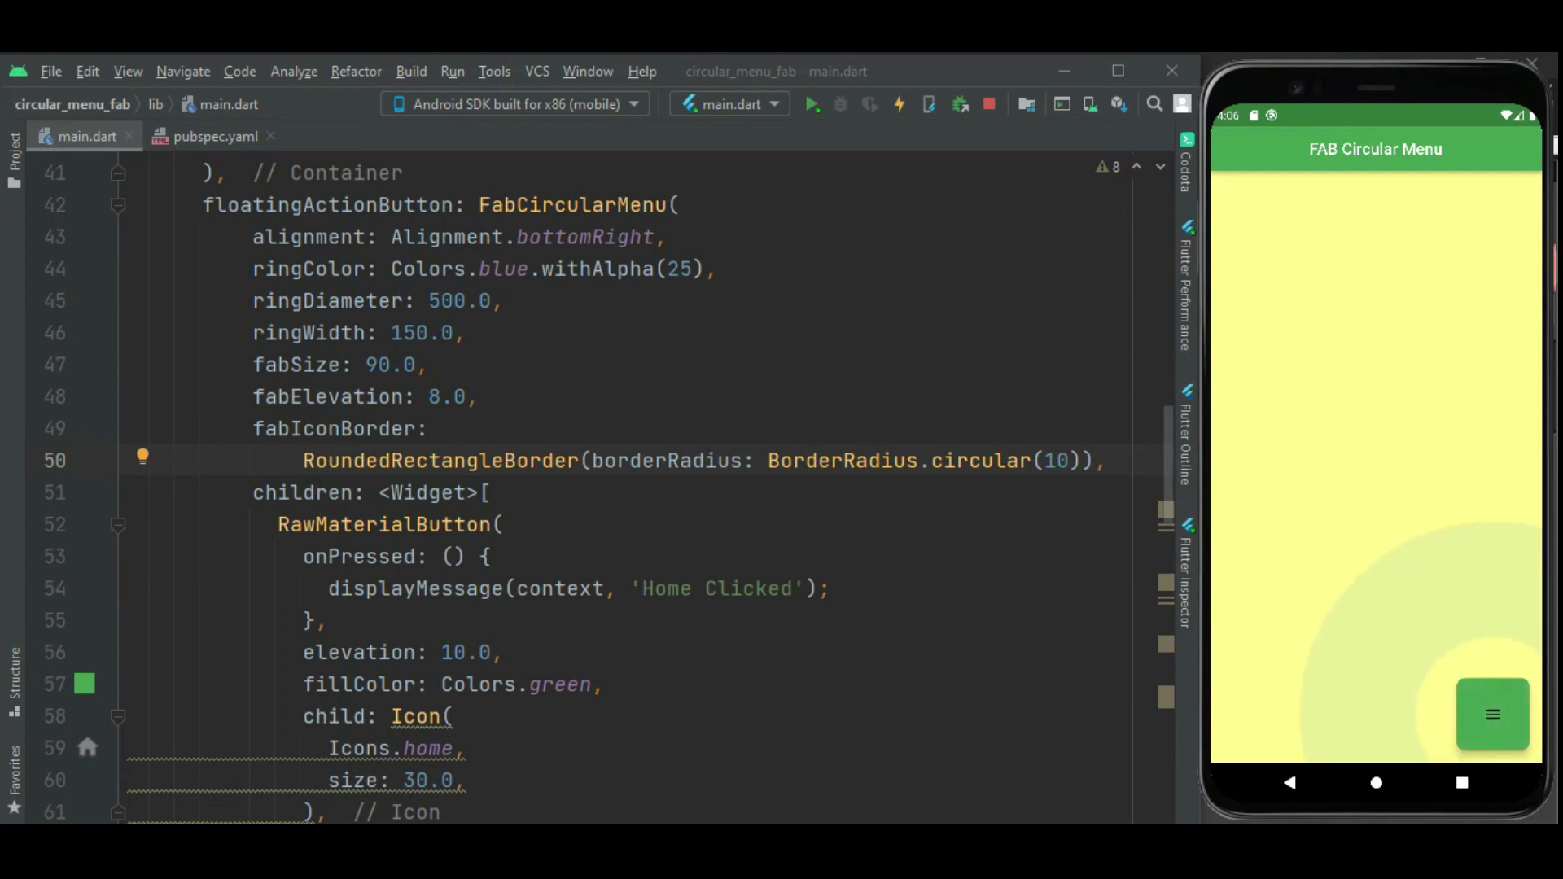